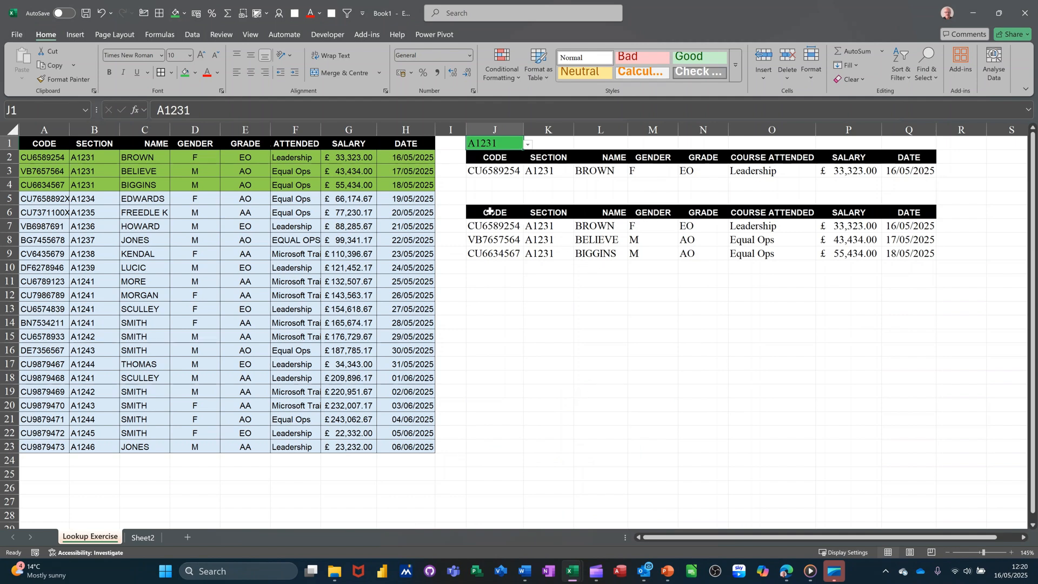
- Check the XLOOKUP formula in J3, and test the section drop-down in J1 with A1236 and A1231
{"action": "left_click", "coordinate": [498, 169]}
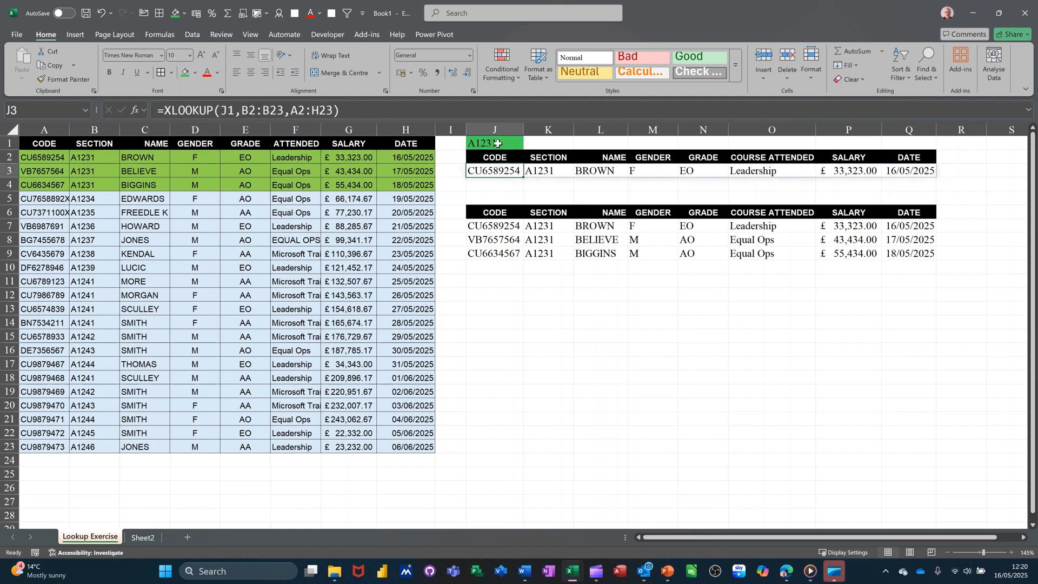
{"action": "left_click", "coordinate": [521, 144]}
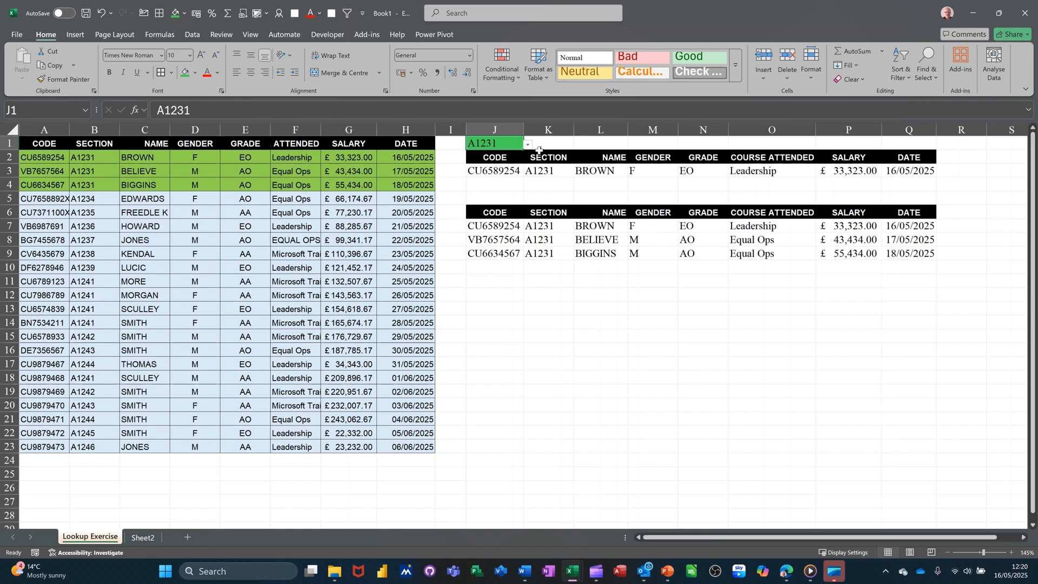
{"action": "left_click", "coordinate": [528, 144]}
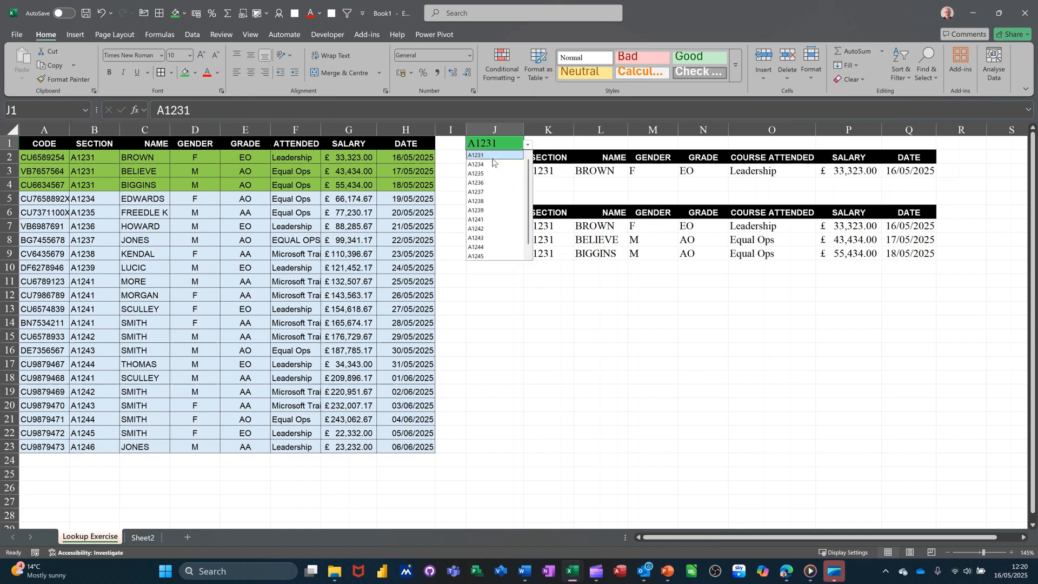
{"action": "left_click", "coordinate": [481, 184]}
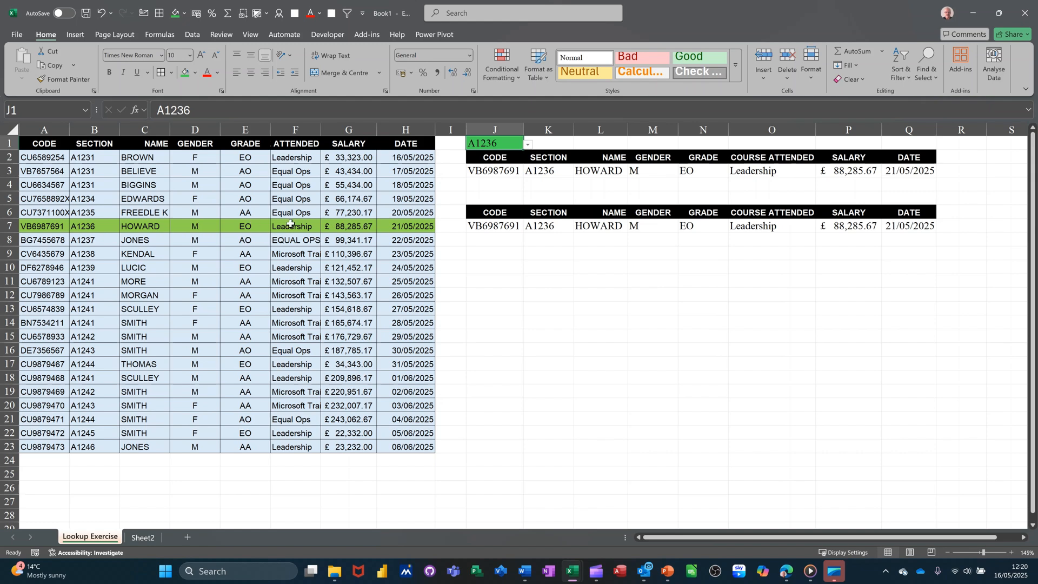
{"action": "left_click", "coordinate": [528, 145]}
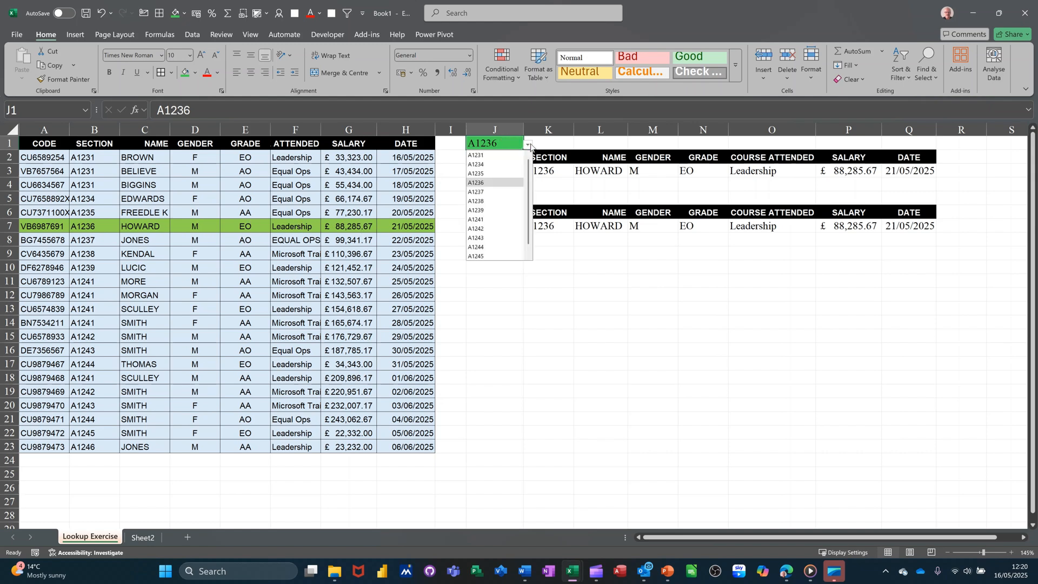
{"action": "left_click", "coordinate": [481, 156]}
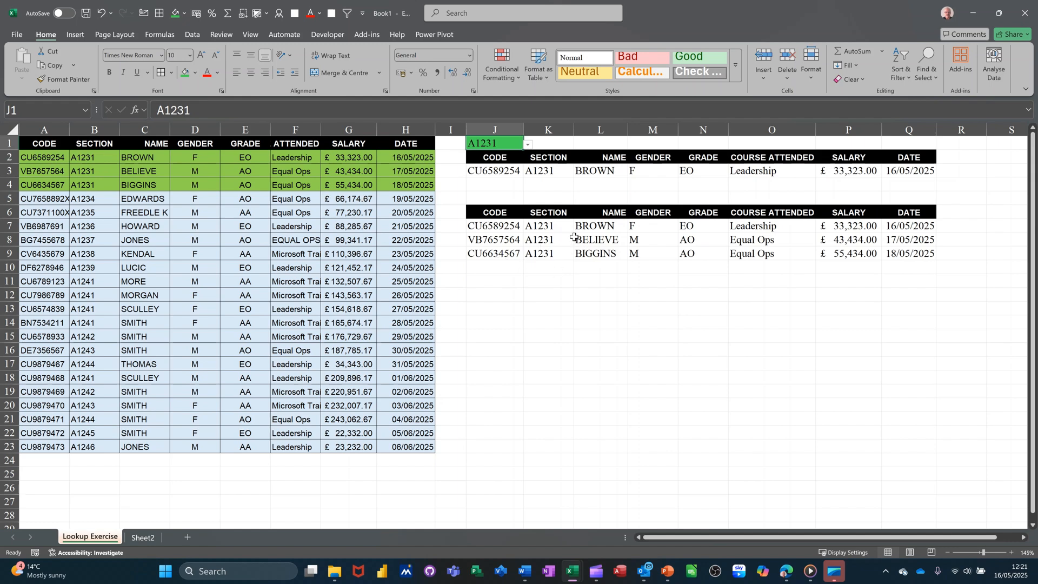
- Try section A1237 in J1's drop-down, and set it to A1241 for comparing both lookup result tables
{"action": "left_click", "coordinate": [527, 144]}
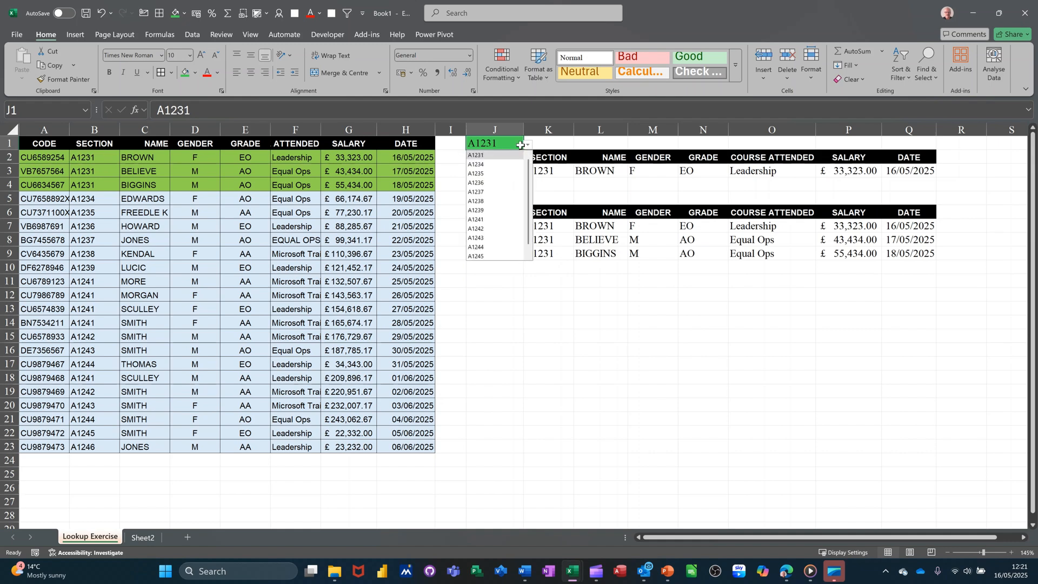
{"action": "left_click", "coordinate": [491, 192]}
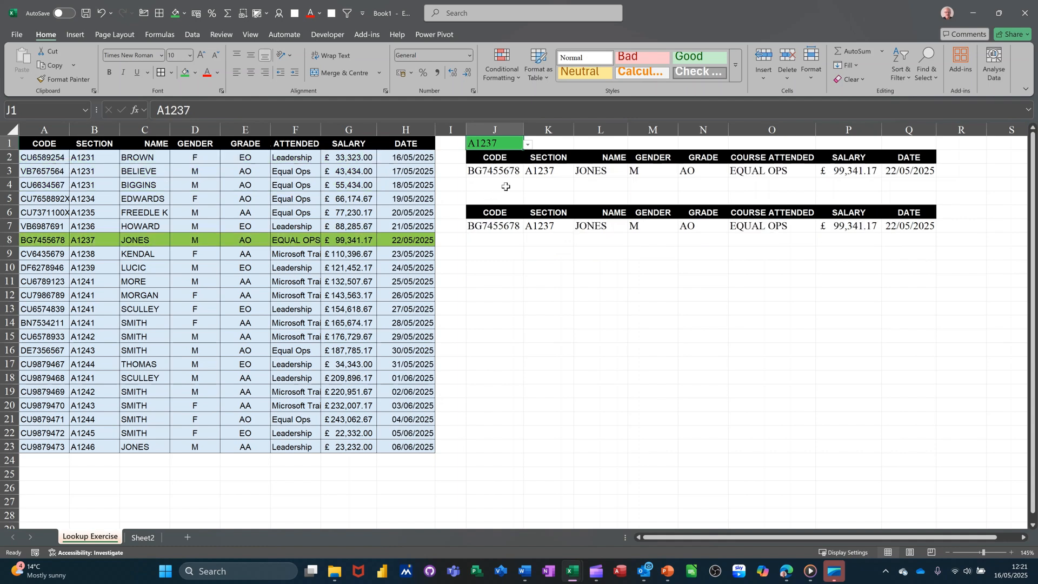
{"action": "left_click", "coordinate": [526, 145]}
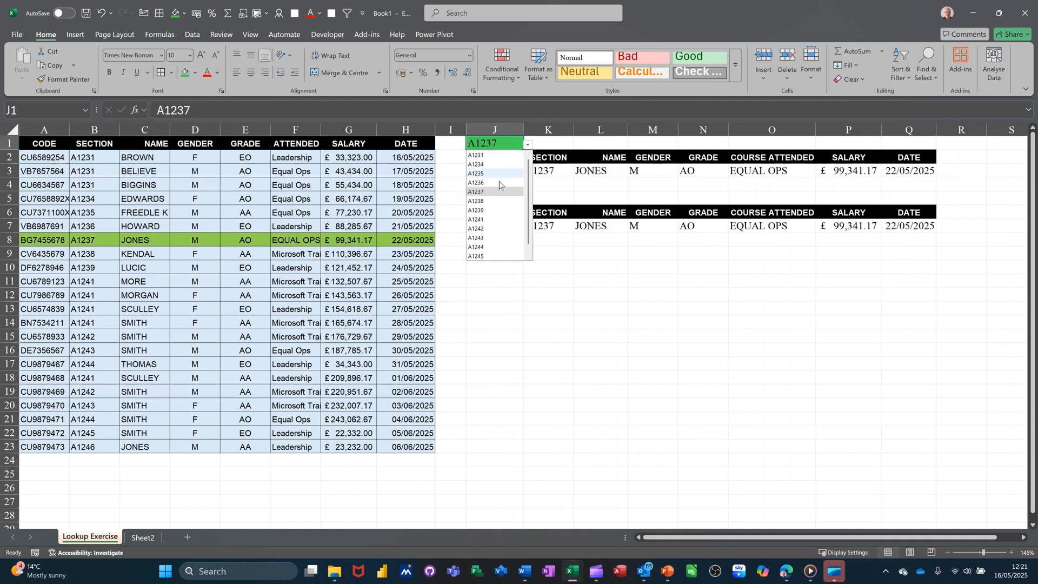
{"action": "left_click", "coordinate": [485, 220]}
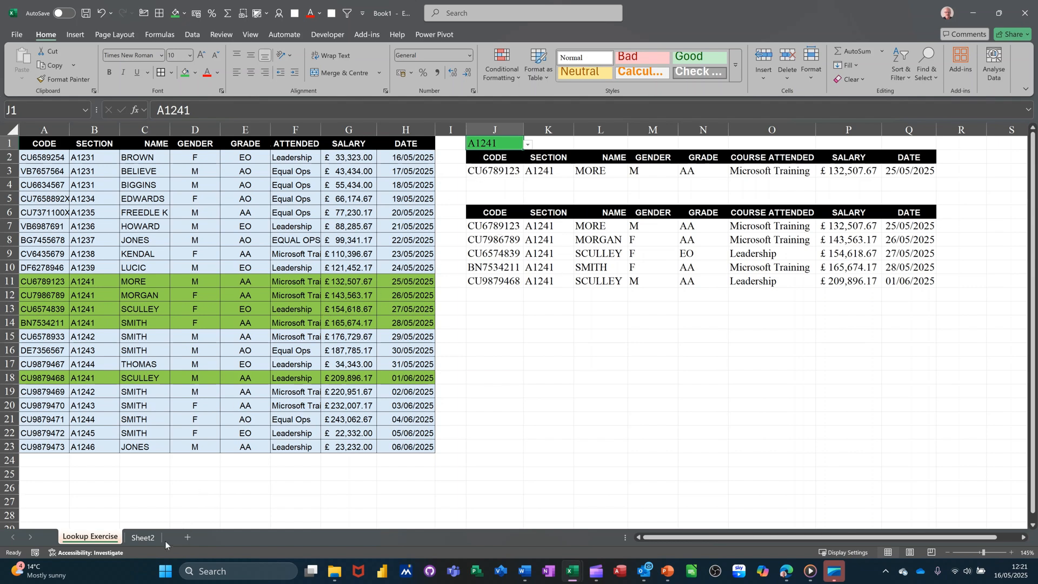
- On Sheet2, add list data validation to J1 with source B2:B23 and choose A1231 from its drop-down
{"action": "left_click", "coordinate": [144, 538]}
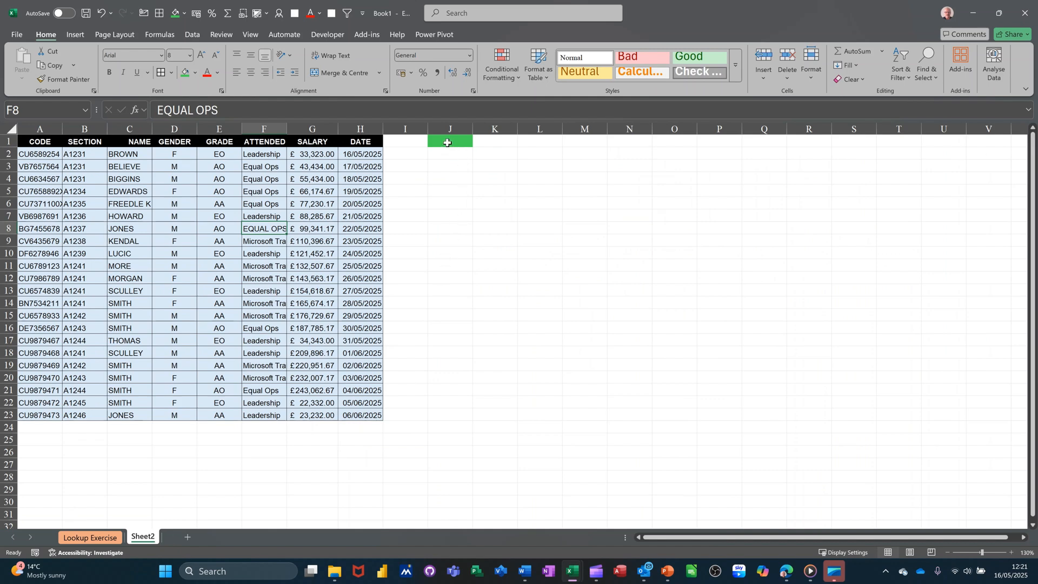
{"action": "left_click", "coordinate": [447, 142]}
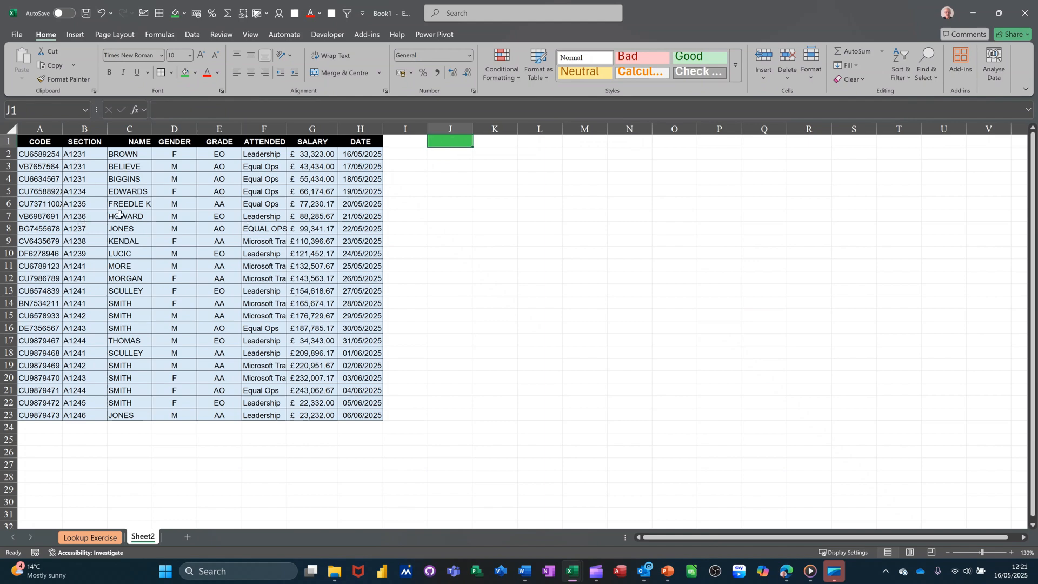
{"action": "left_click", "coordinate": [193, 34]}
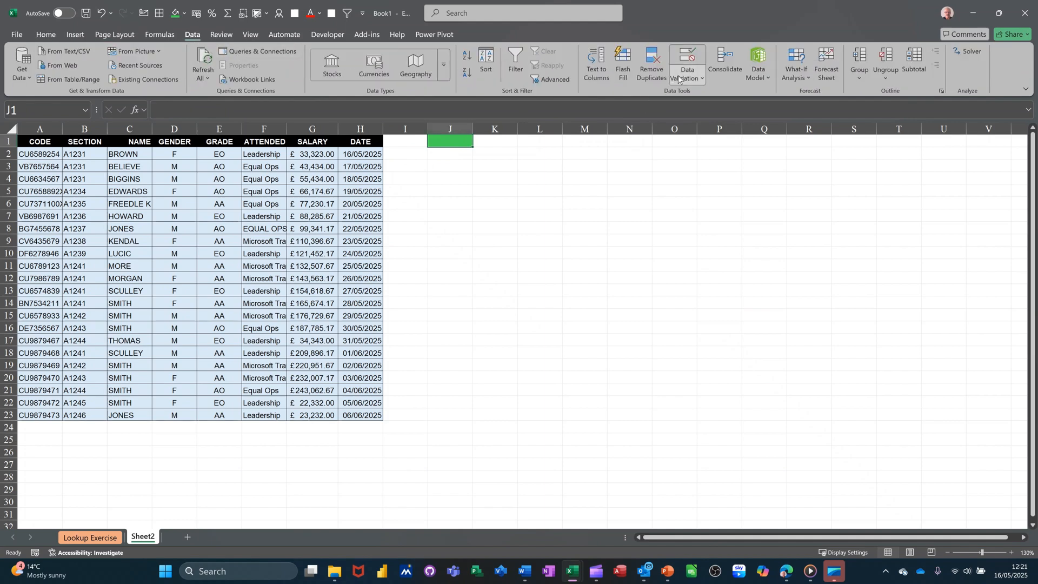
{"action": "left_click", "coordinate": [689, 59]}
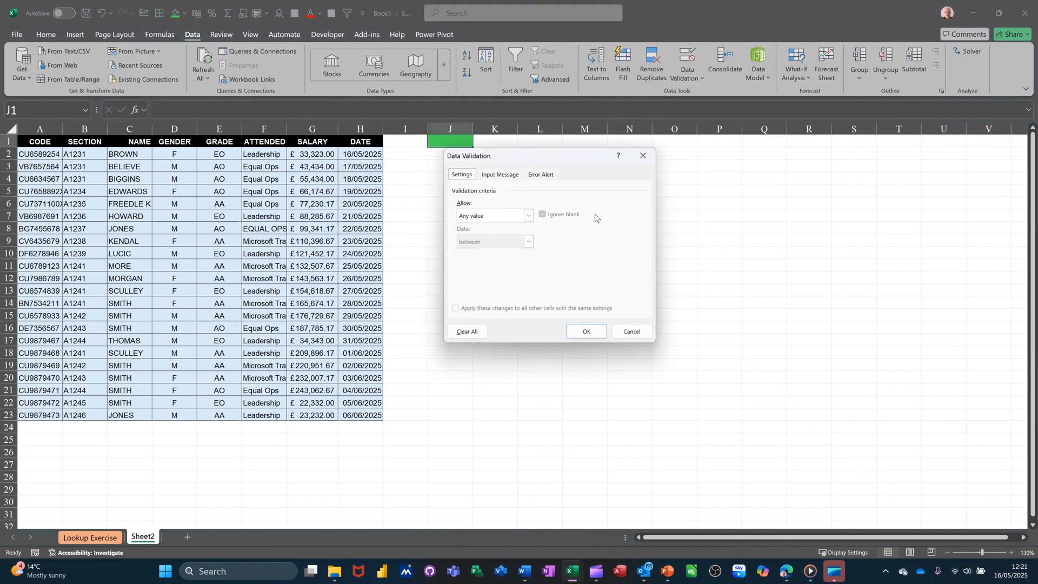
{"action": "left_click", "coordinate": [528, 216]}
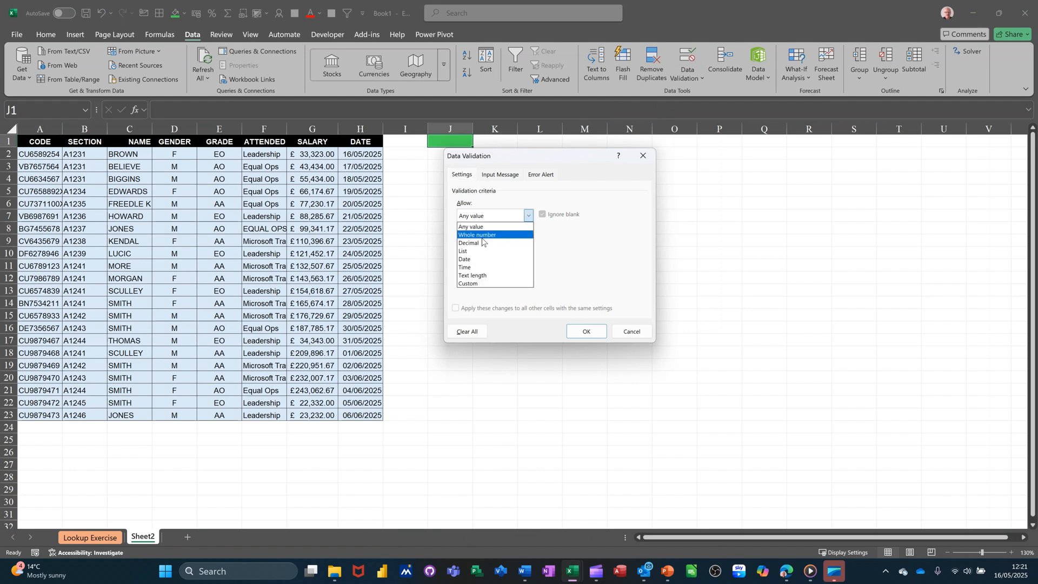
{"action": "left_click", "coordinate": [464, 251]}
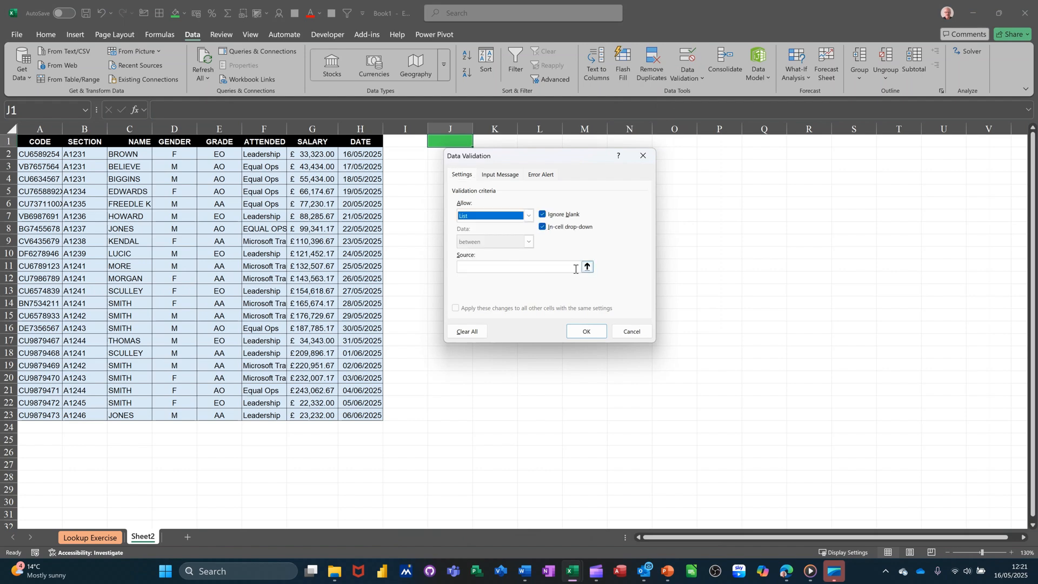
{"action": "left_click", "coordinate": [587, 267]}
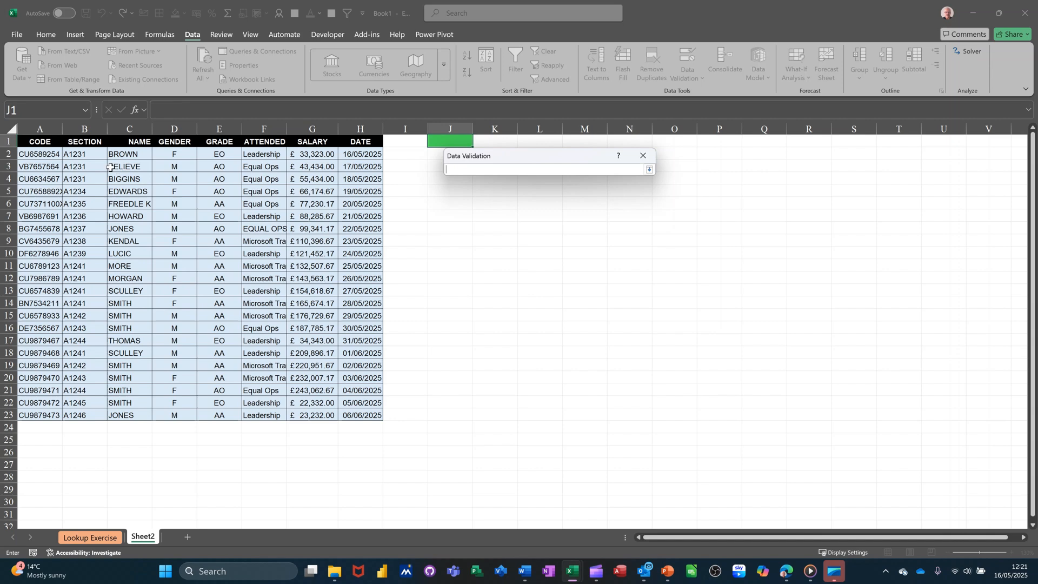
{"action": "left_click_drag", "start_coordinate": [85, 154], "coordinate": [78, 416]}
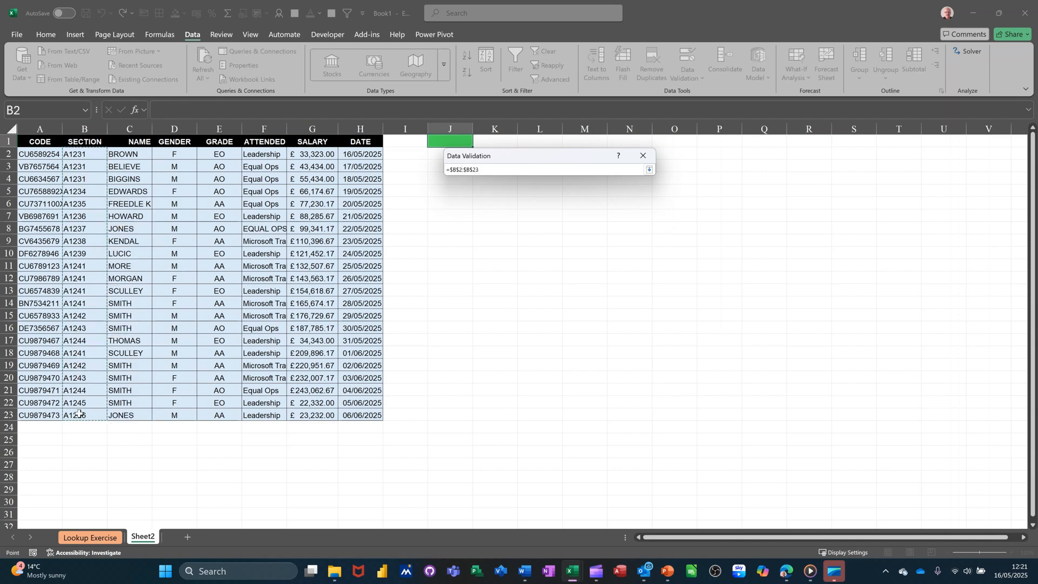
{"action": "left_click", "coordinate": [649, 171]}
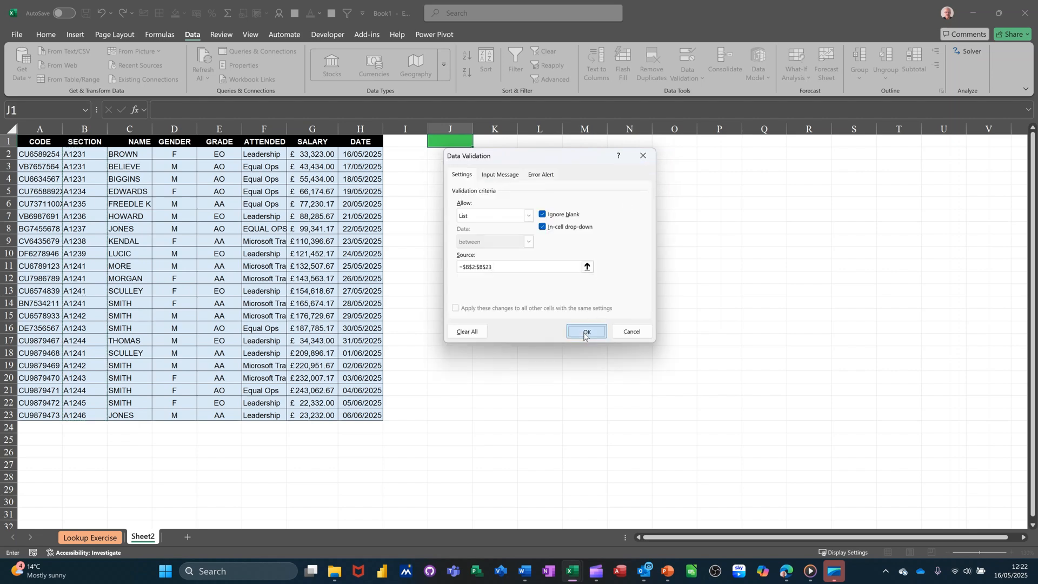
{"action": "left_click", "coordinate": [587, 331]}
{"action": "left_click", "coordinate": [478, 142]}
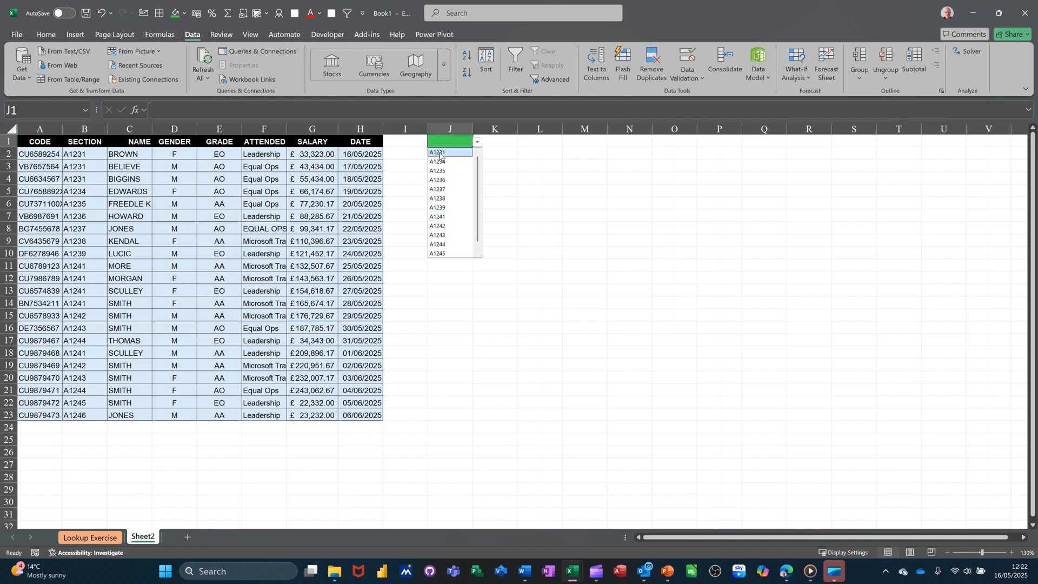
{"action": "left_click", "coordinate": [440, 153]}
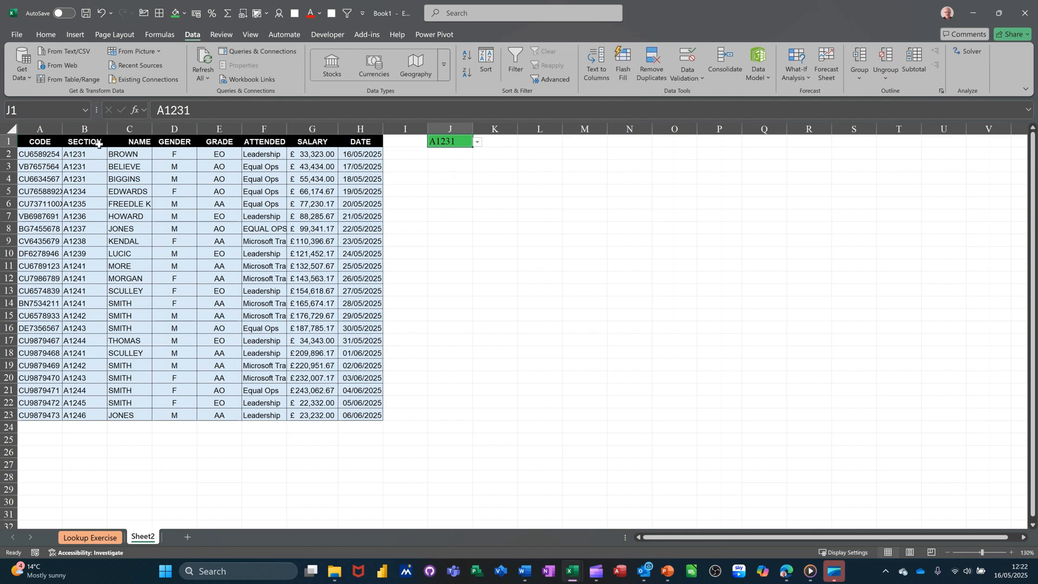
- Copy the header row A1:H1 to K2:R2 and again to K11:R11
{"action": "left_click_drag", "start_coordinate": [44, 142], "coordinate": [778, 154]}
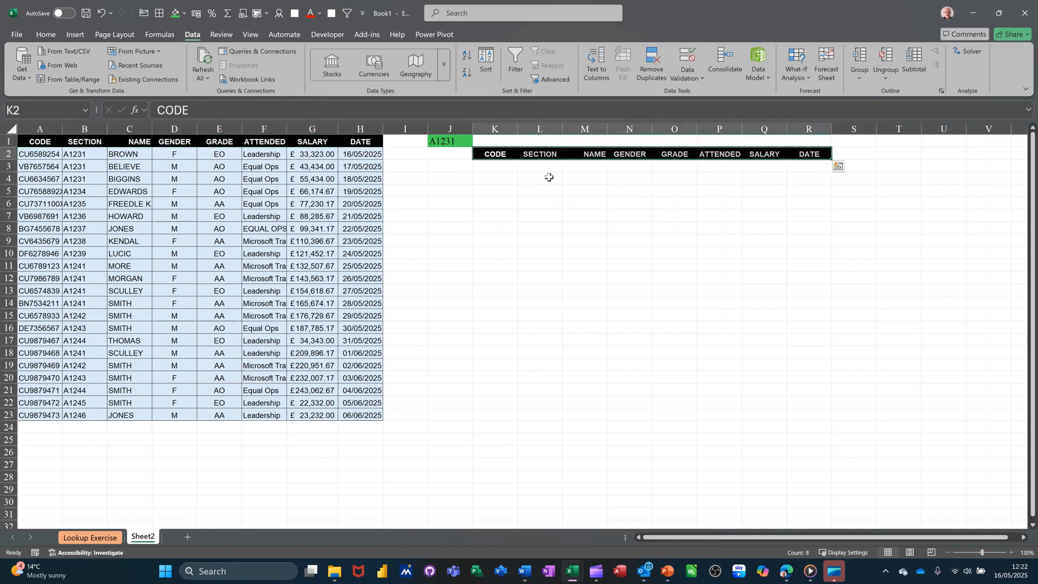
{"action": "left_click_drag", "start_coordinate": [551, 160], "coordinate": [552, 265]}
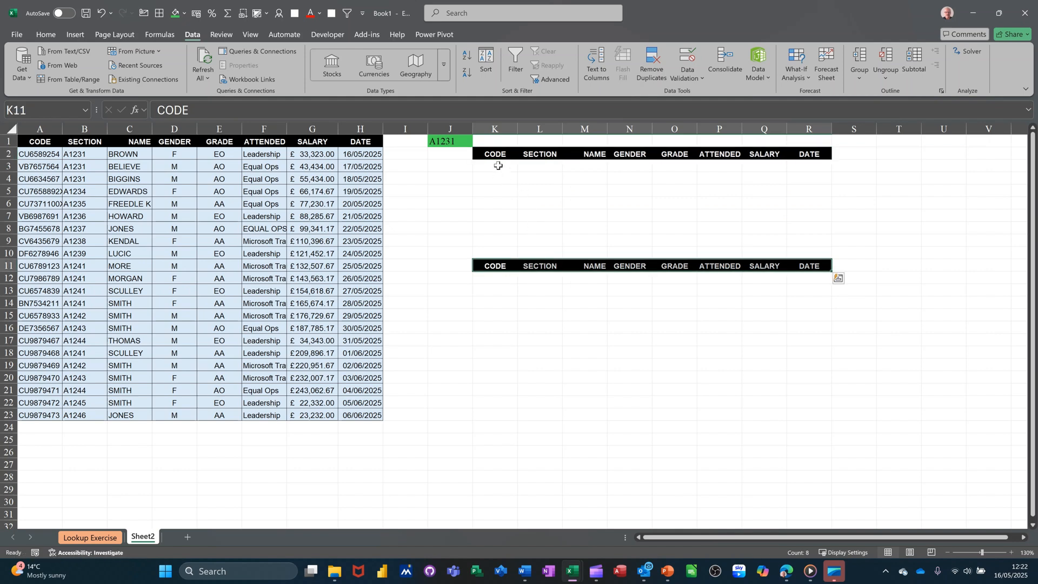
- Enter =XLOOKUP(J1,B2:B23,A2:H23) in K3 to return the full record for the chosen section
{"action": "left_click", "coordinate": [498, 166]}
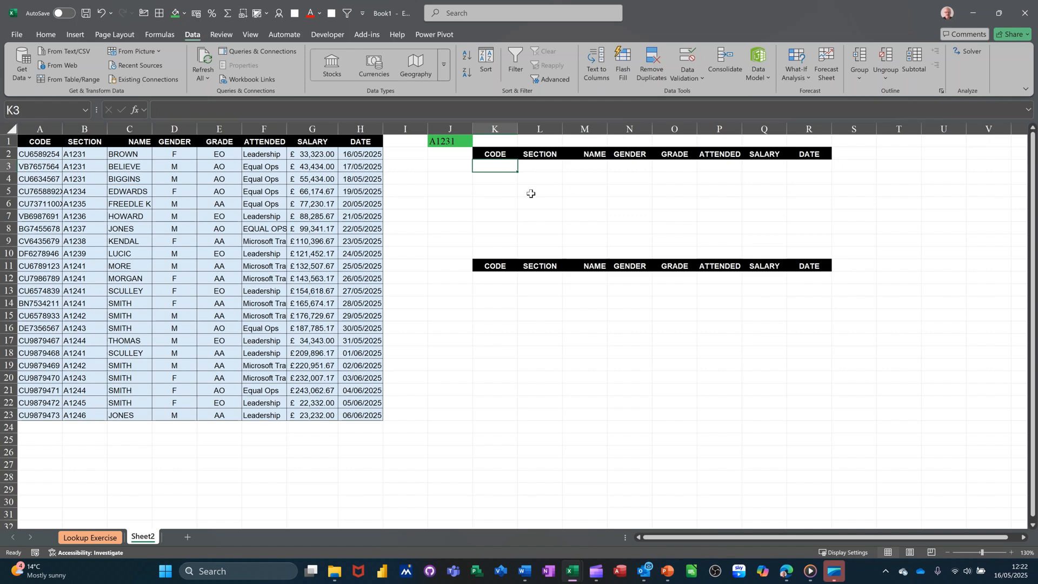
{"action": "type", "text": "=xl"}
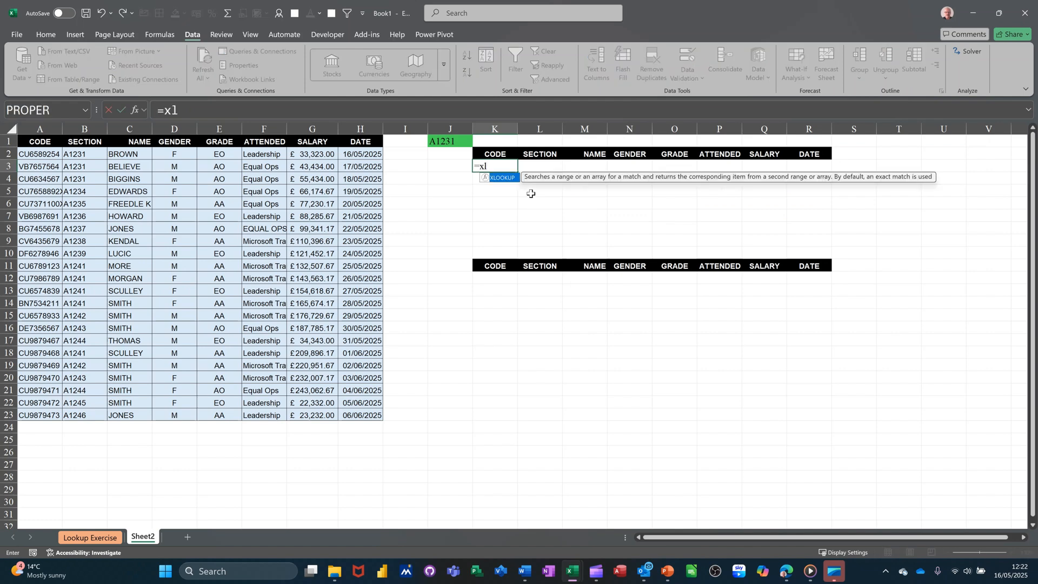
{"action": "key", "text": "Tab"}
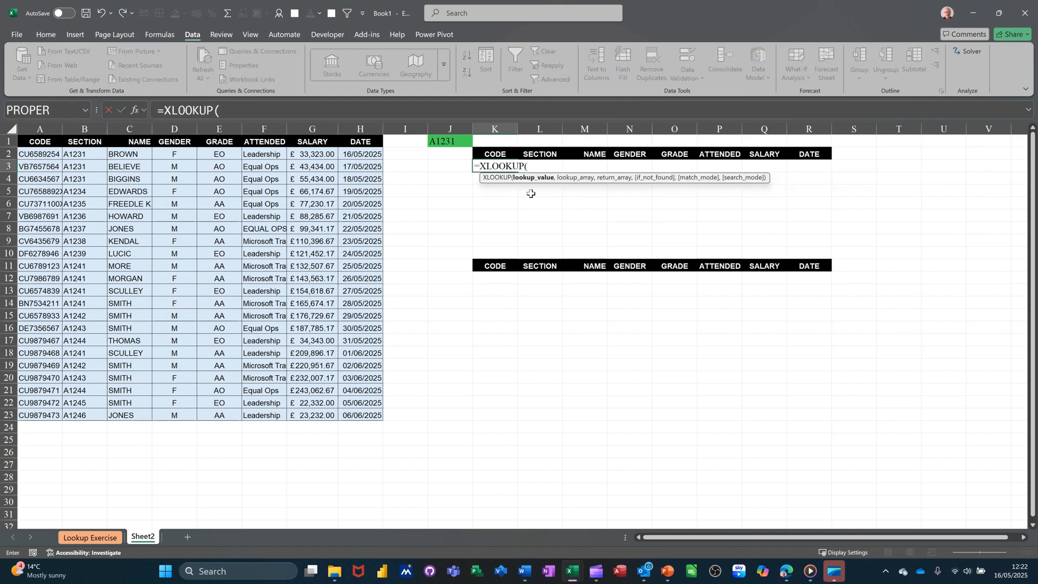
{"action": "left_click", "coordinate": [443, 141]}
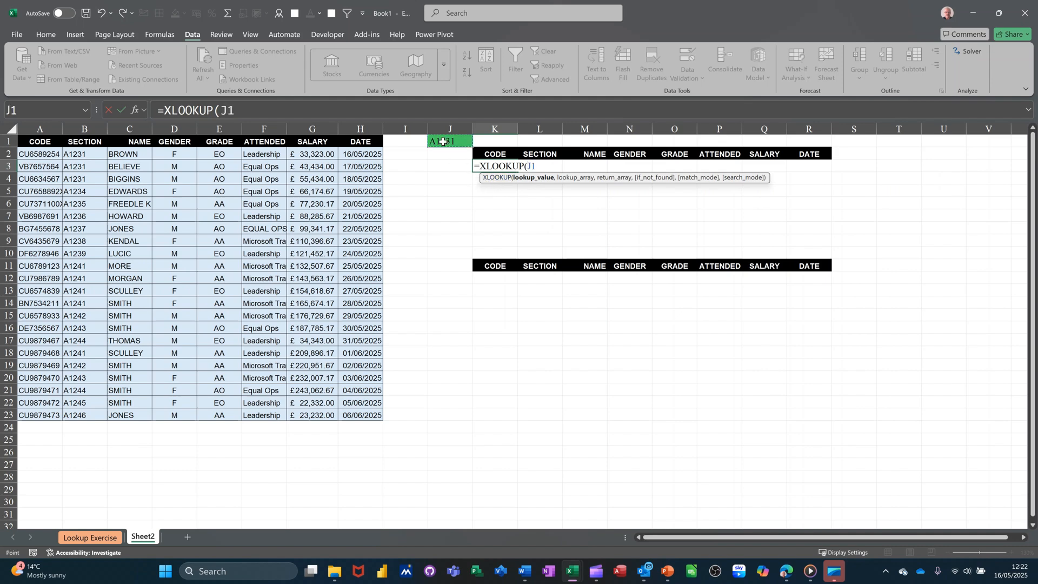
{"action": "type", "text": ","}
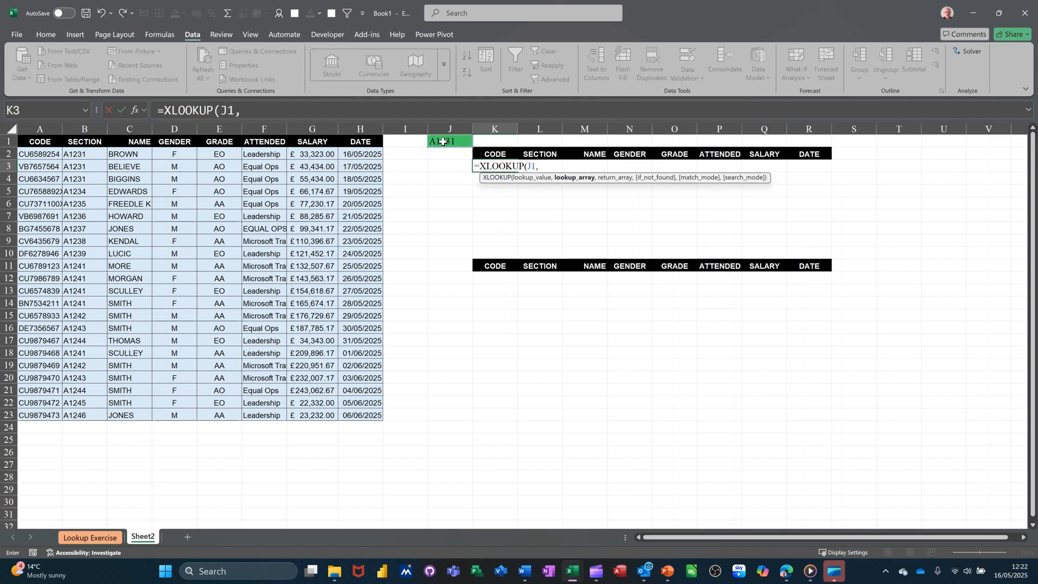
{"action": "left_click_drag", "start_coordinate": [76, 155], "coordinate": [83, 409]}
{"action": "type", "text": ","}
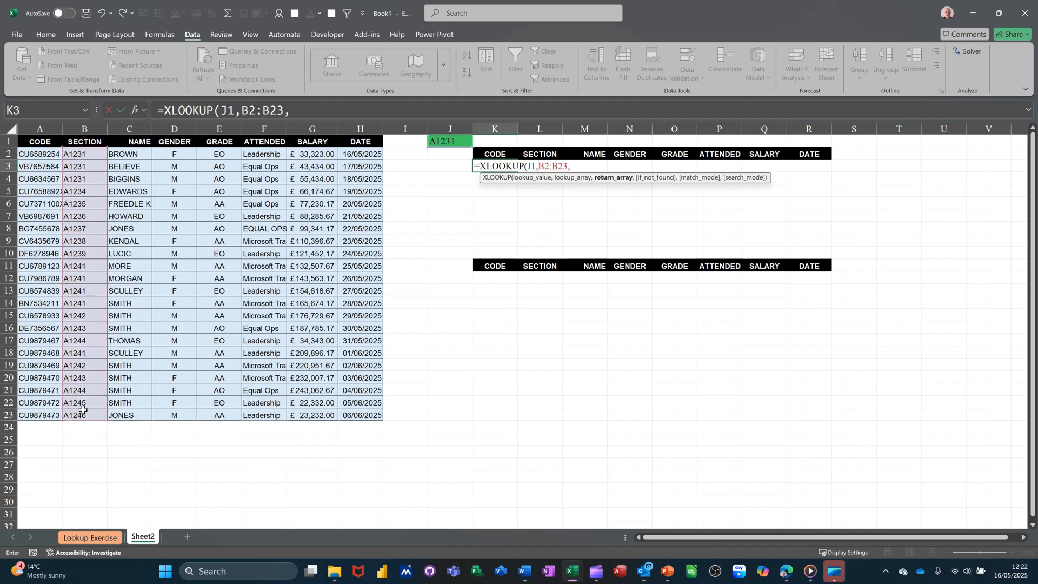
{"action": "left_click_drag", "start_coordinate": [39, 157], "coordinate": [346, 415]}
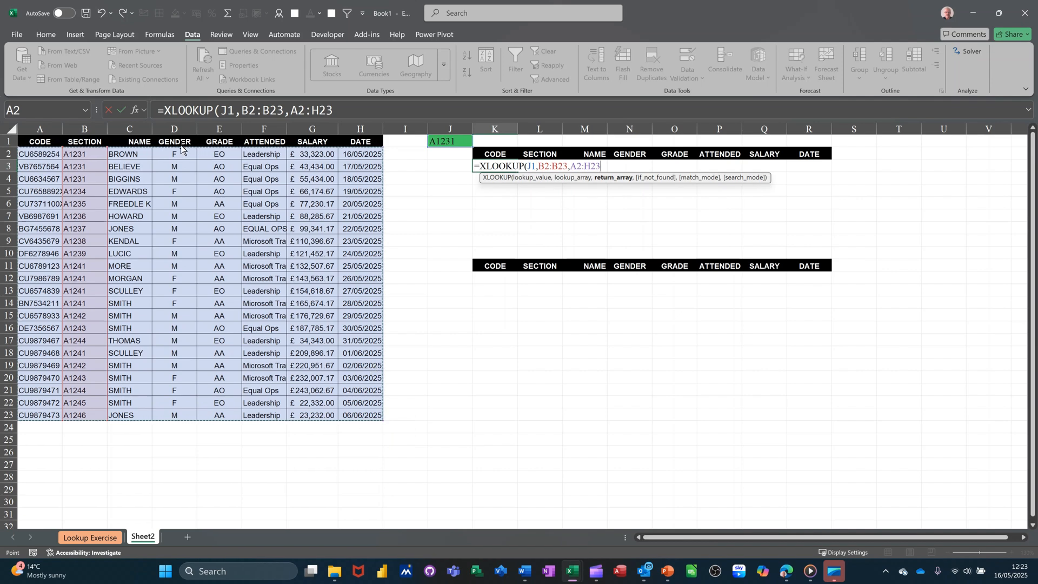
{"action": "left_click", "coordinate": [121, 110]}
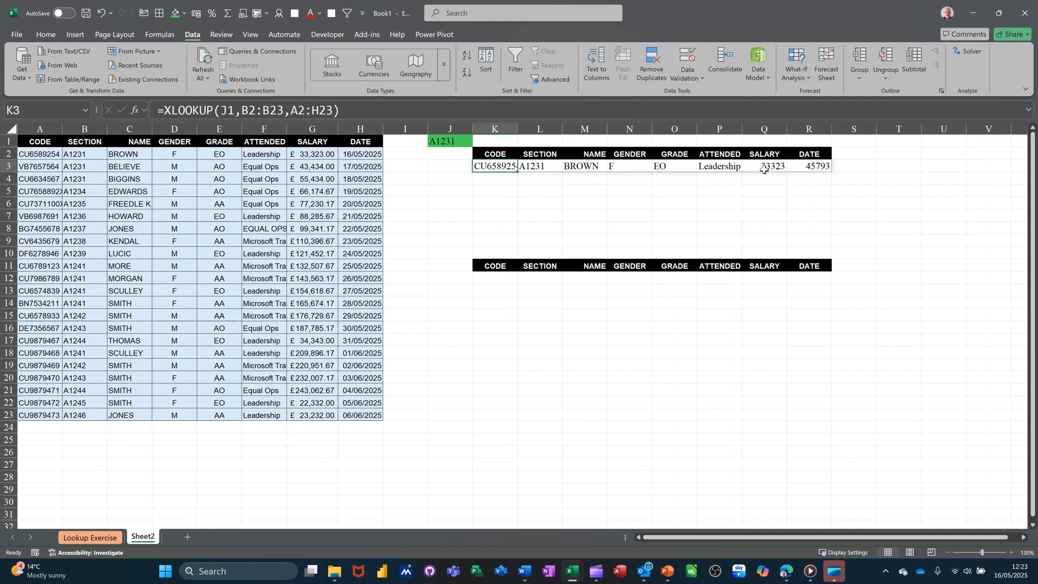
- Apply the pound Accounting format to the results' SALARY column Q
{"action": "left_click", "coordinate": [763, 129]}
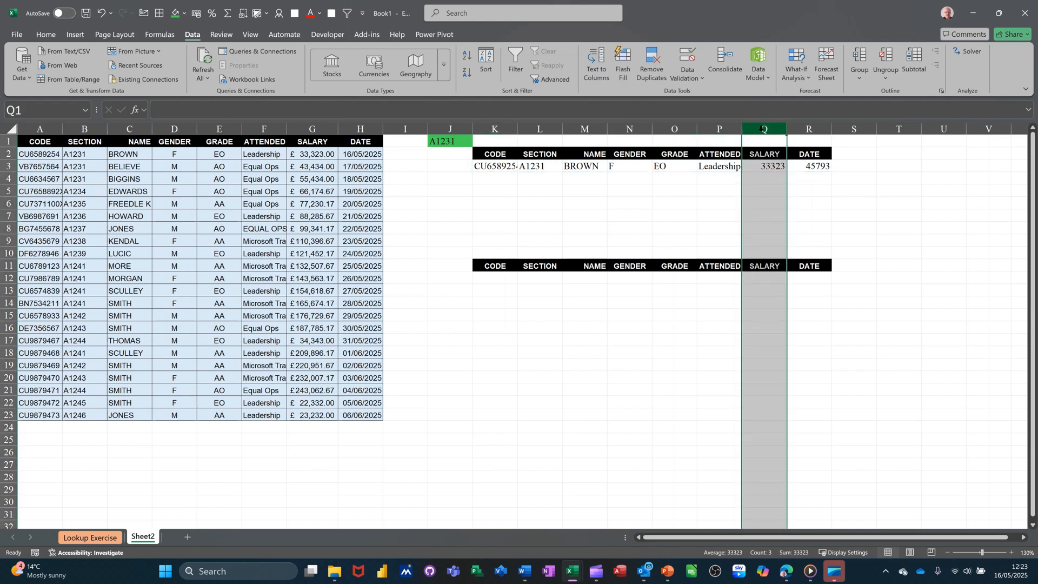
{"action": "left_click", "coordinate": [45, 34]}
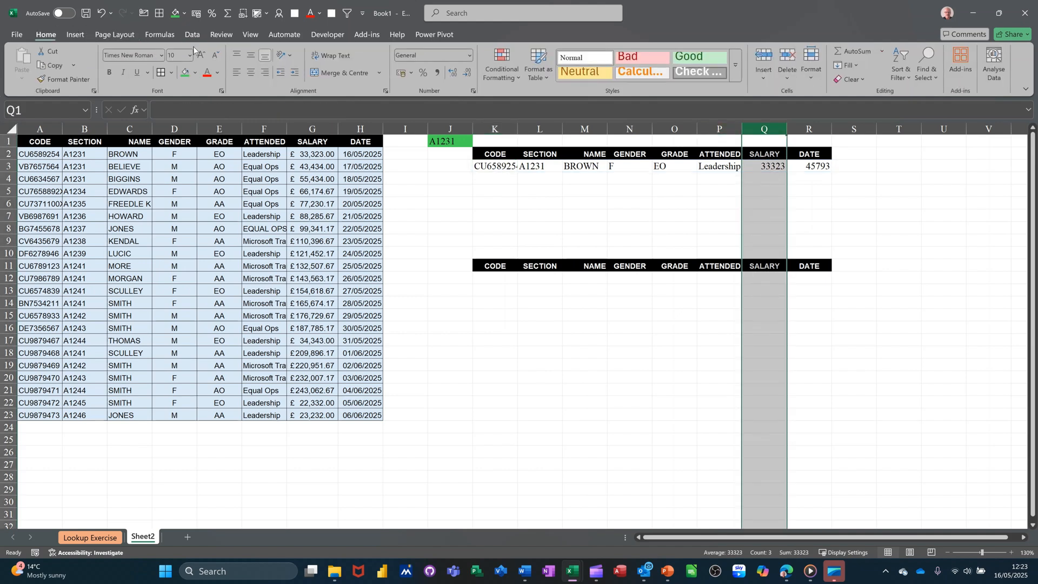
{"action": "left_click", "coordinate": [400, 72]}
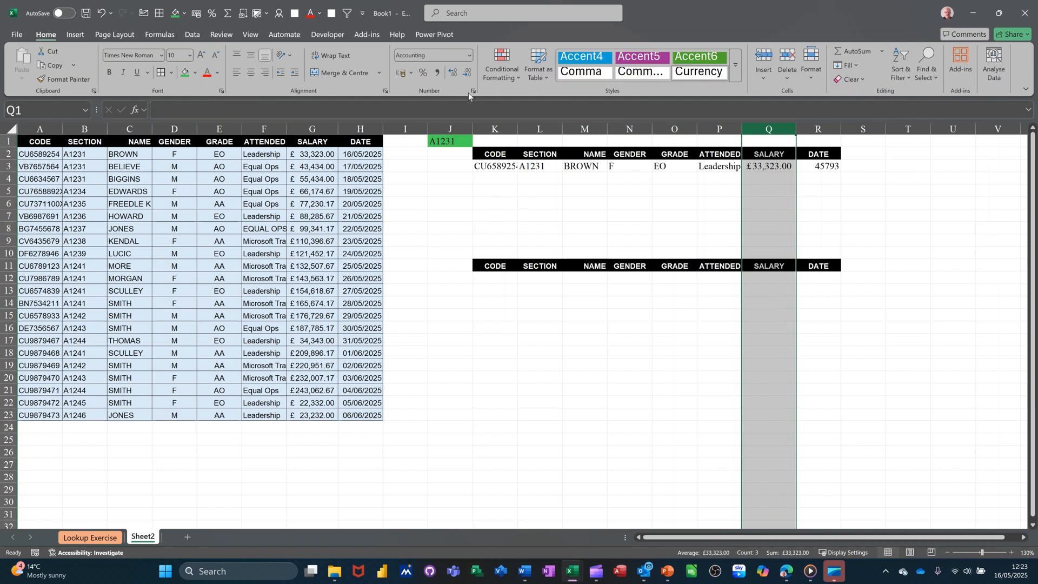
- Format the results' DATE column R as Short Date
{"action": "left_click", "coordinate": [818, 130]}
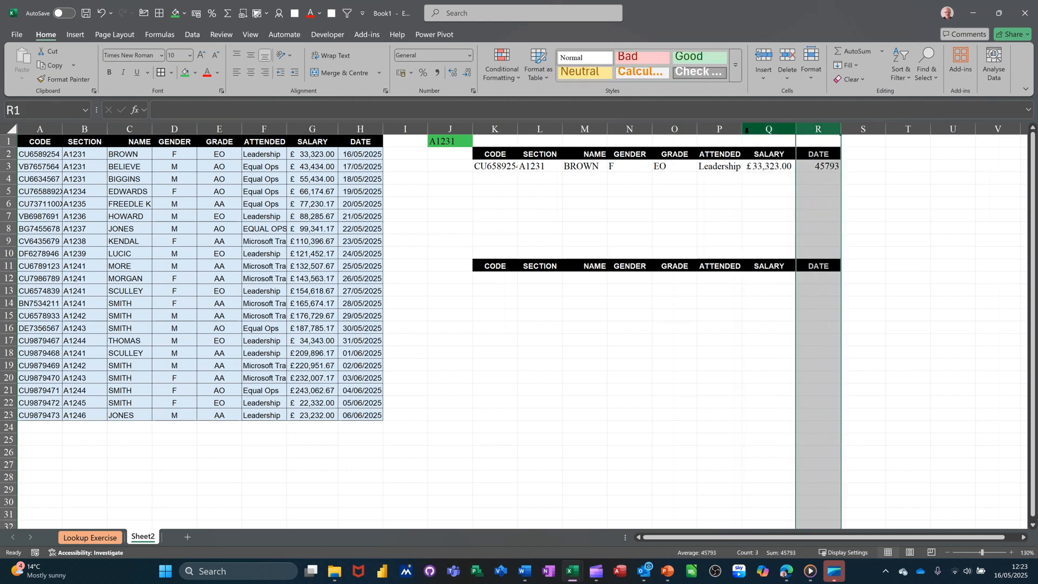
{"action": "left_click", "coordinate": [469, 55]}
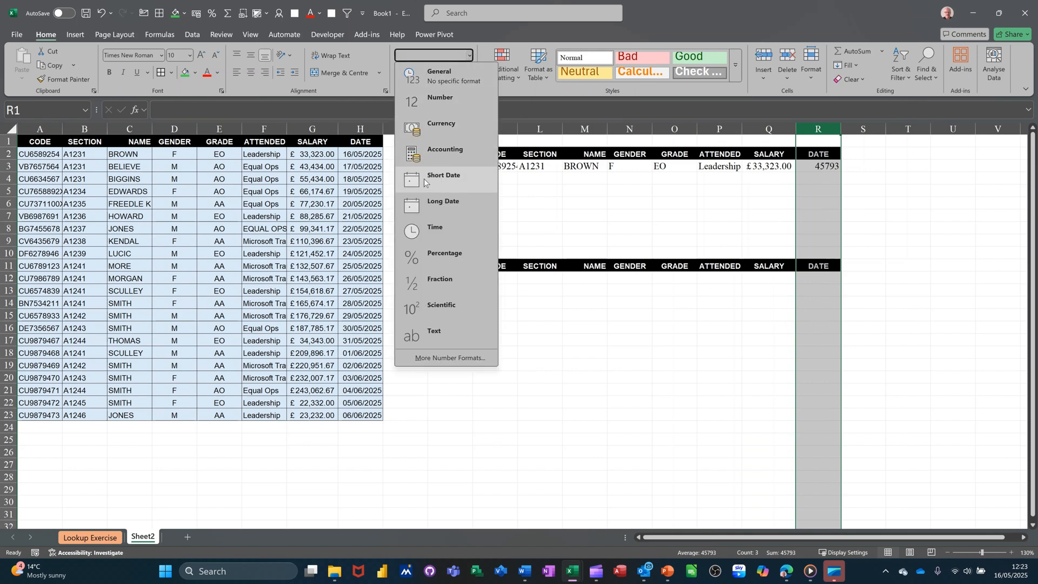
{"action": "left_click", "coordinate": [443, 178]}
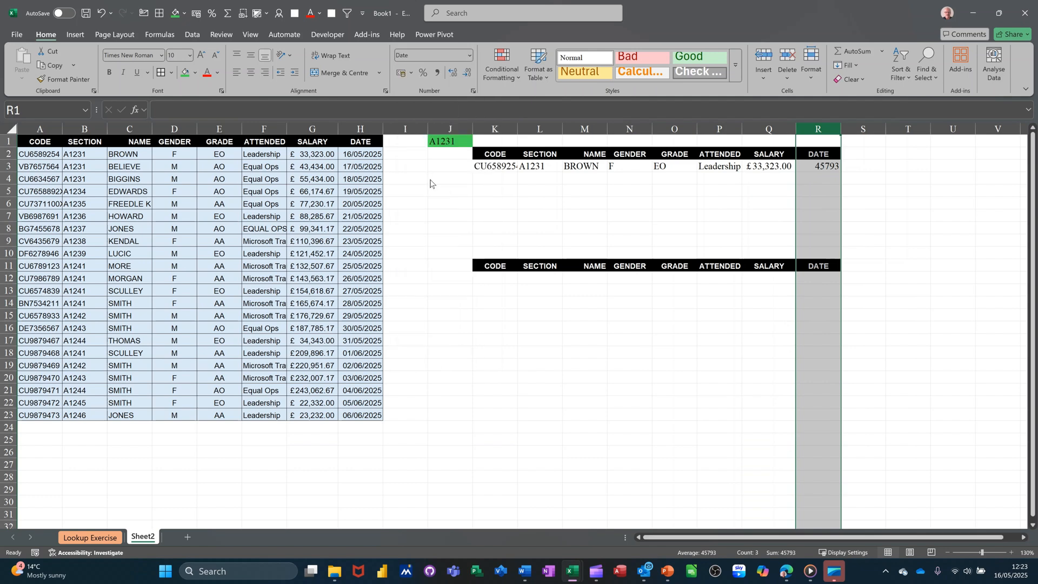
{"action": "left_click", "coordinate": [817, 178]}
{"action": "left_click", "coordinate": [513, 166]}
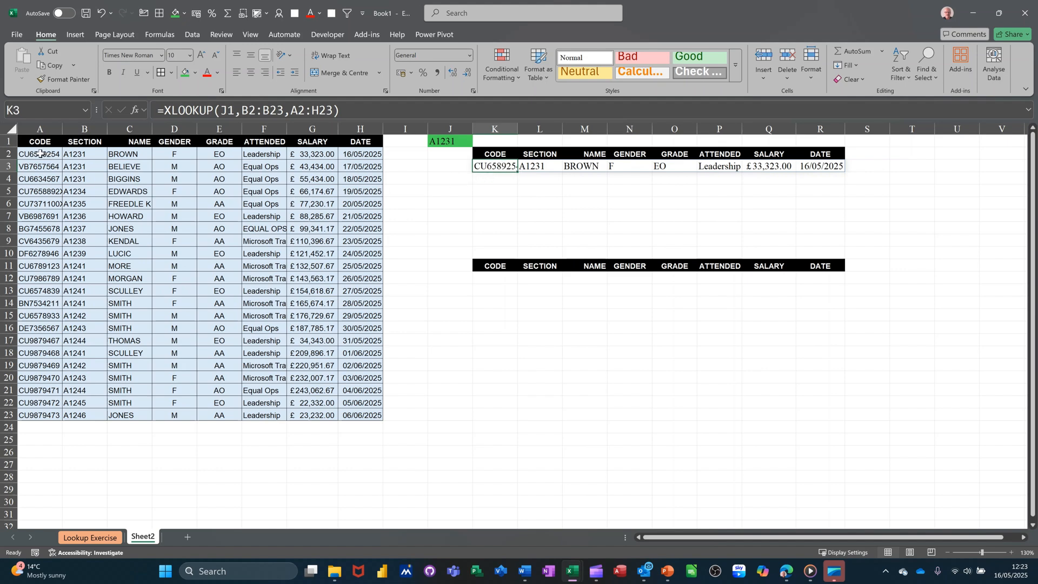
- Start a formula-based conditional formatting rule for A2:H23 with the condition =$B2=$J$1
{"action": "left_click_drag", "start_coordinate": [39, 153], "coordinate": [352, 412]}
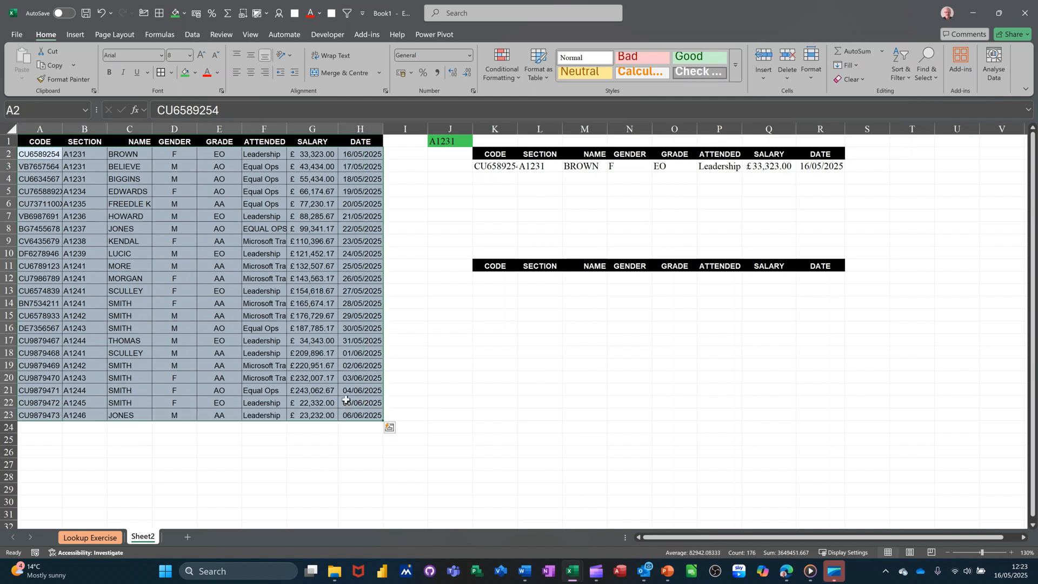
{"action": "left_click", "coordinate": [497, 72]}
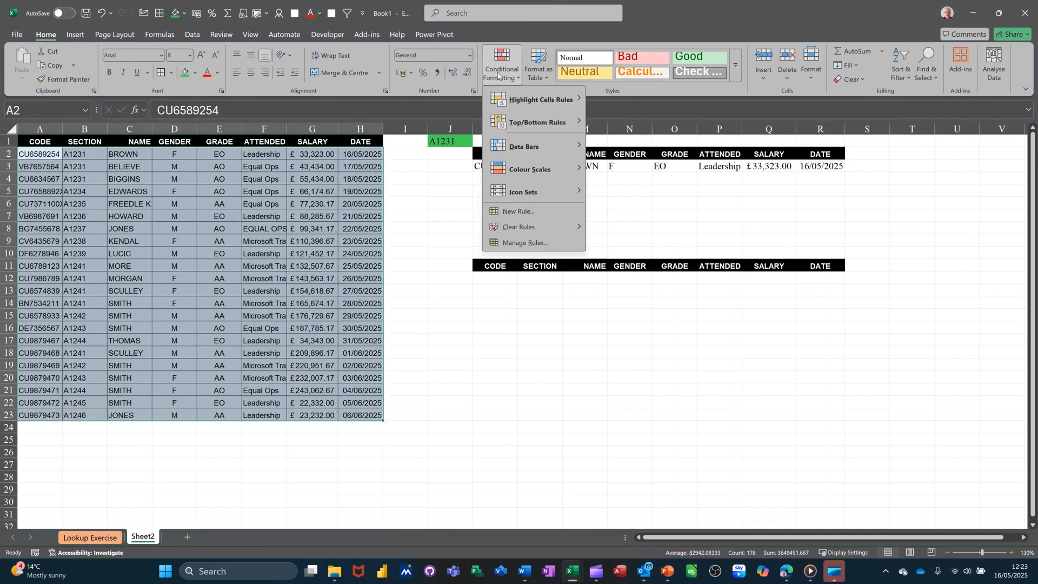
{"action": "left_click", "coordinate": [508, 246]}
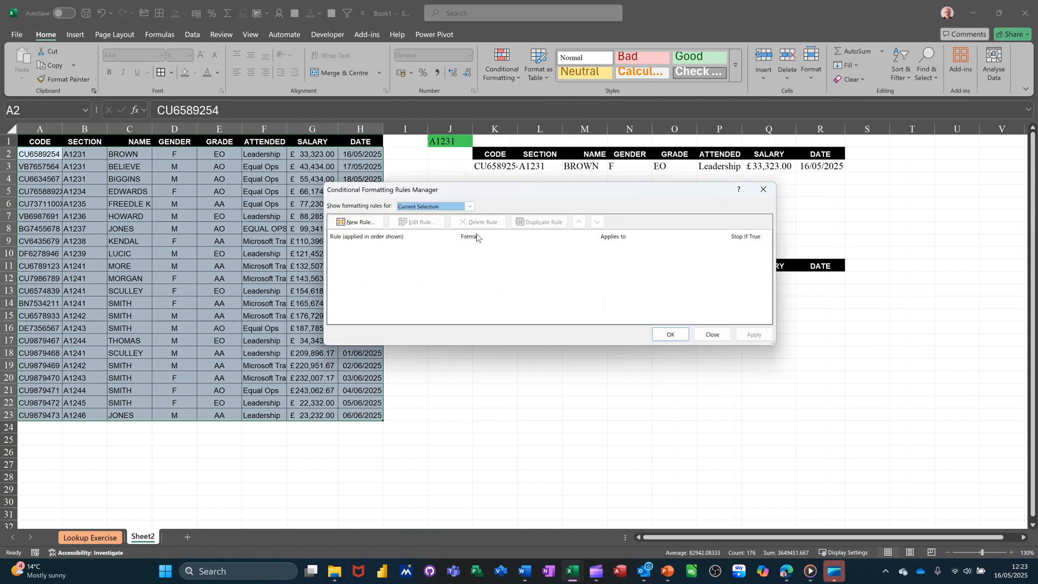
{"action": "left_click", "coordinate": [353, 224]}
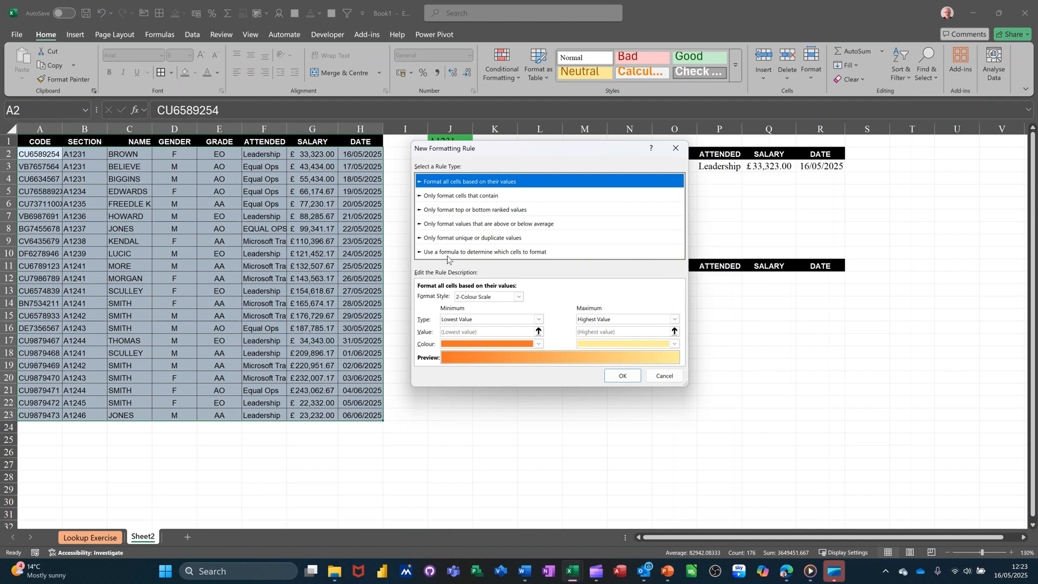
{"action": "left_click", "coordinate": [437, 253]}
{"action": "left_click", "coordinate": [438, 296]}
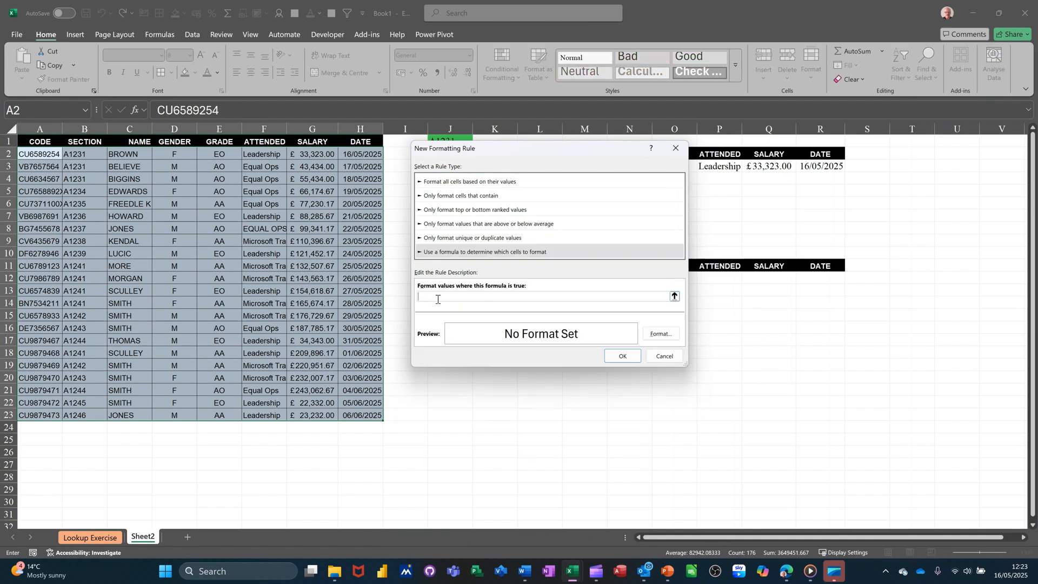
{"action": "left_click", "coordinate": [78, 156]}
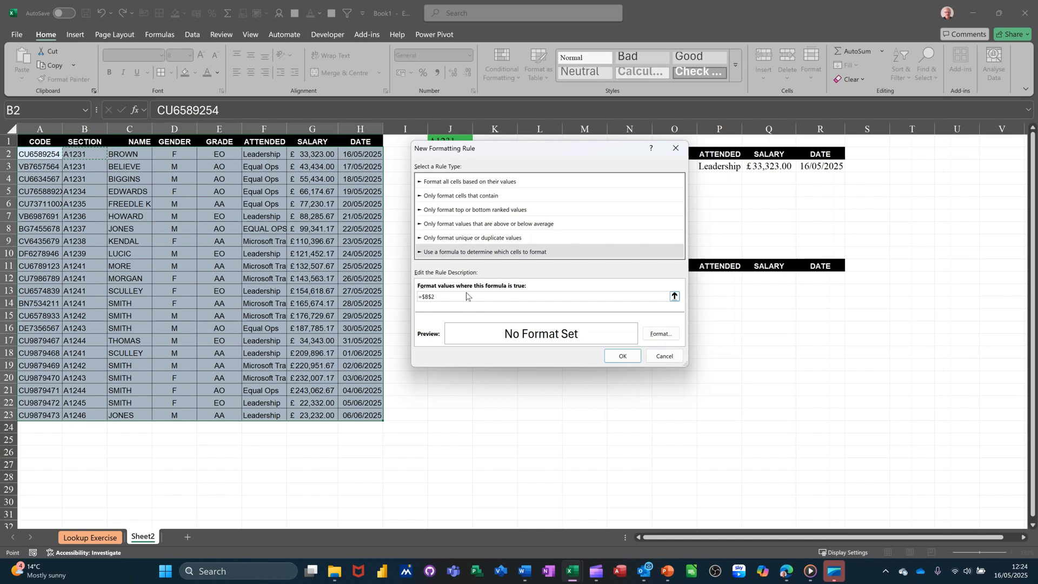
{"action": "key", "text": "F4"}
{"action": "key", "text": "F4"}
{"action": "type", "text": "="}
{"action": "left_click_drag", "start_coordinate": [502, 151], "coordinate": [495, 235]}
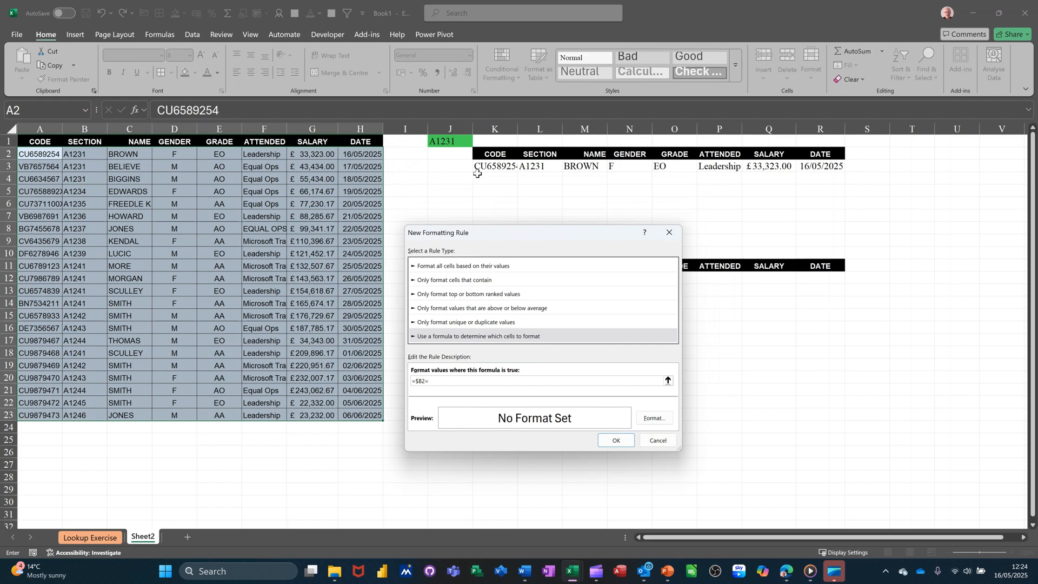
{"action": "left_click", "coordinate": [447, 143]}
- Give the new conditional formatting rule a light green fill and apply it to the employee table
{"action": "left_click", "coordinate": [642, 417]}
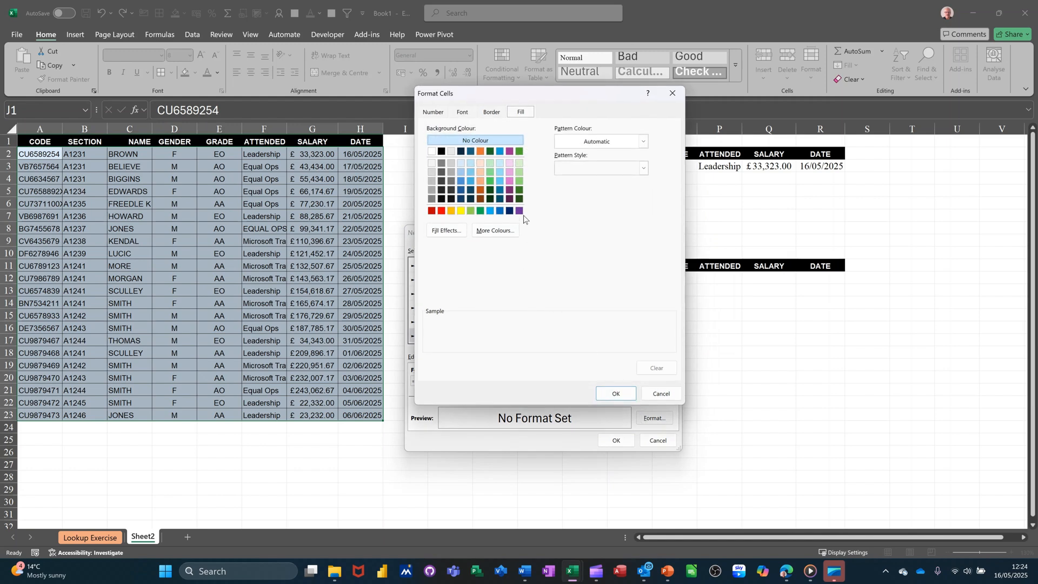
{"action": "left_click", "coordinate": [521, 183]}
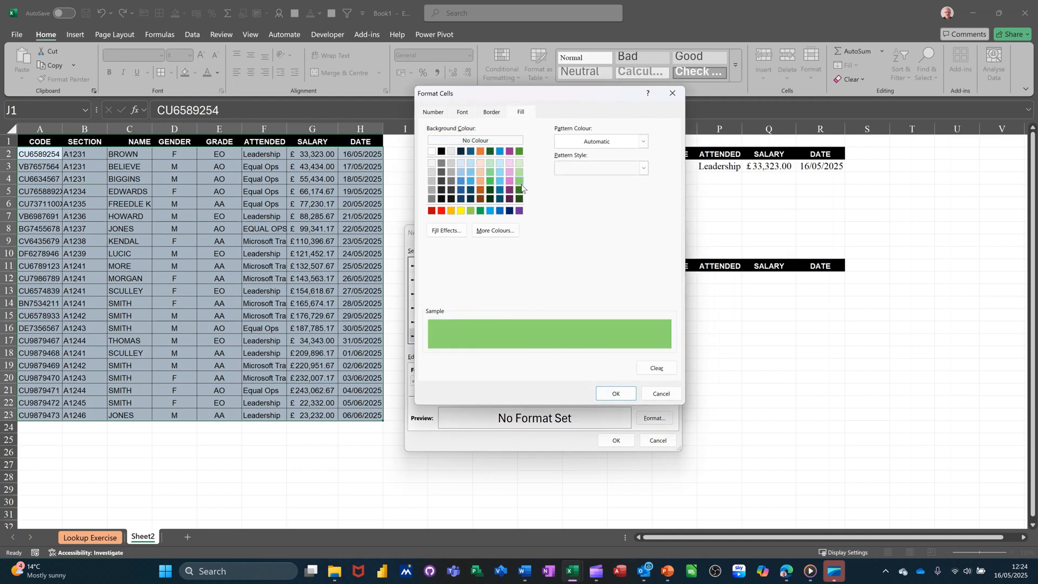
{"action": "left_click", "coordinate": [614, 392]}
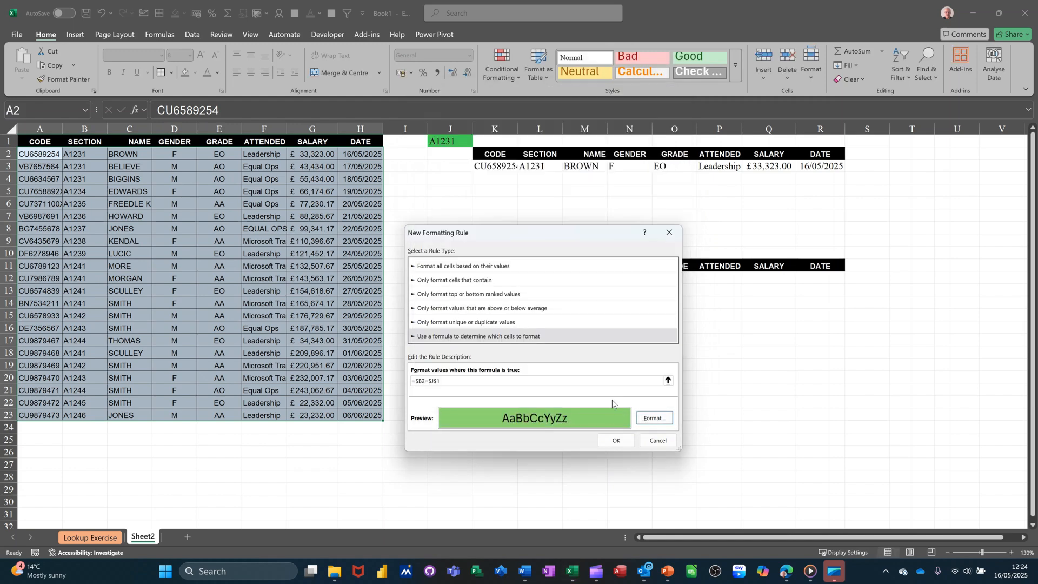
{"action": "left_click", "coordinate": [615, 440]}
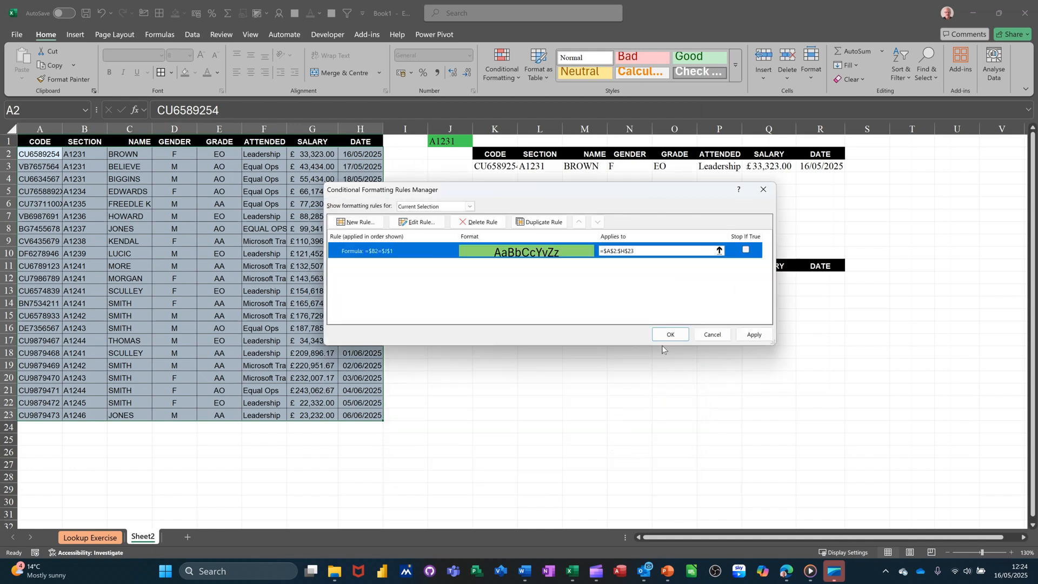
{"action": "left_click", "coordinate": [668, 333]}
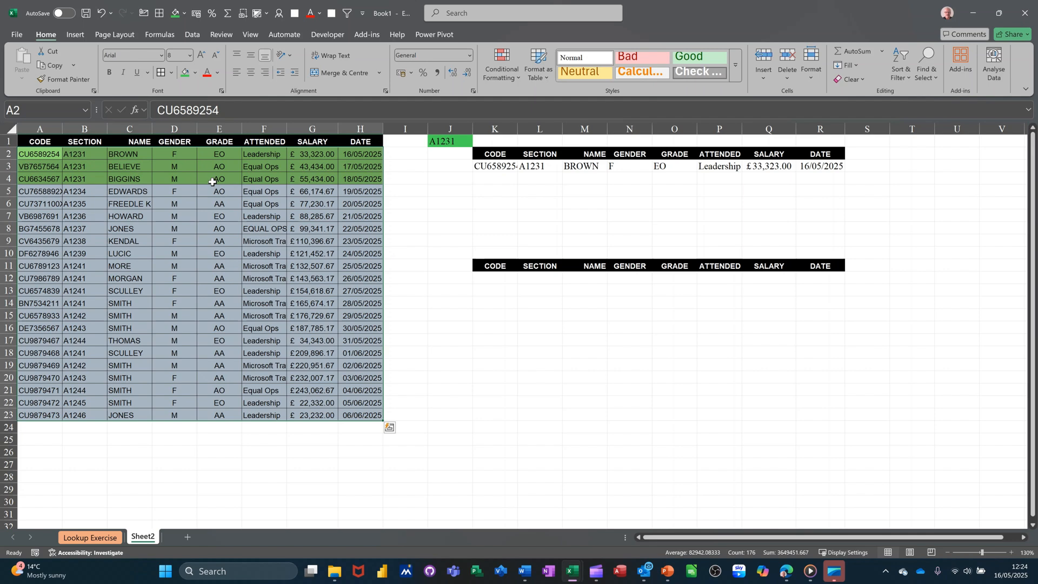
- Switch the section choice in J1 to A1239 and on to A1241, and autofit the results' SALARY column Q
{"action": "left_click", "coordinate": [457, 144]}
{"action": "left_click", "coordinate": [478, 143]}
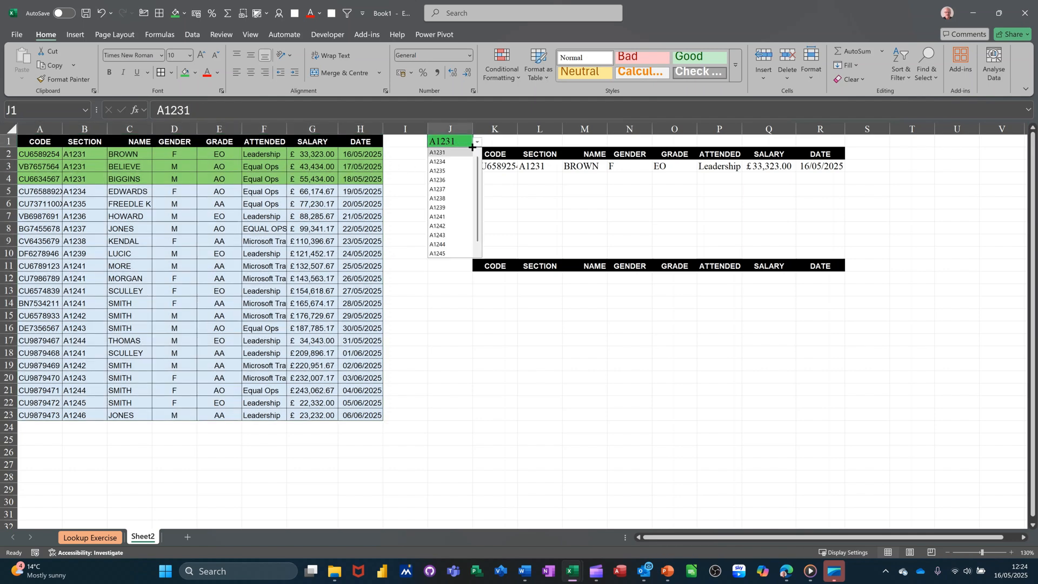
{"action": "left_click", "coordinate": [446, 207]}
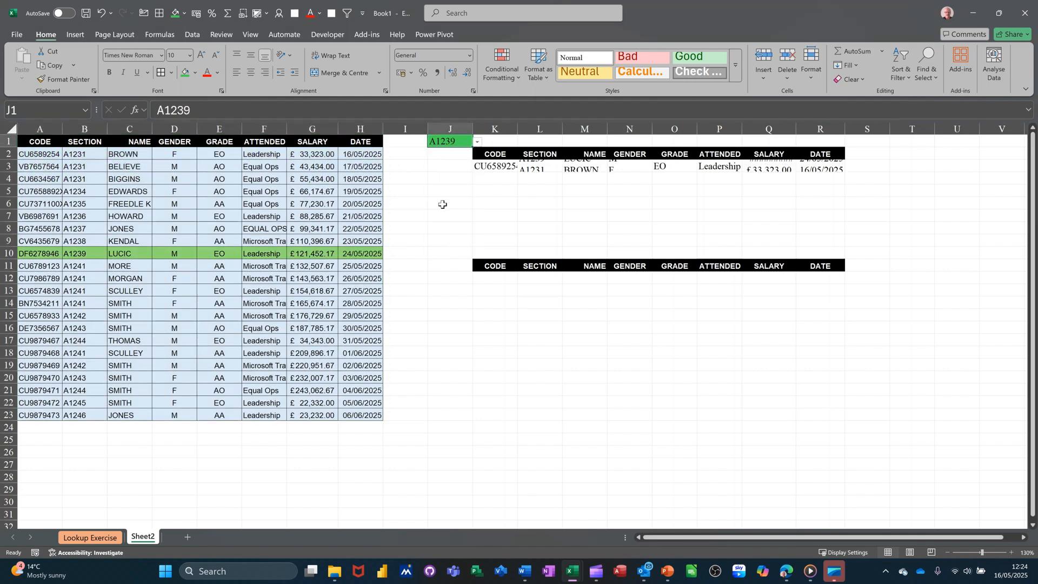
{"action": "left_click", "coordinate": [477, 143]}
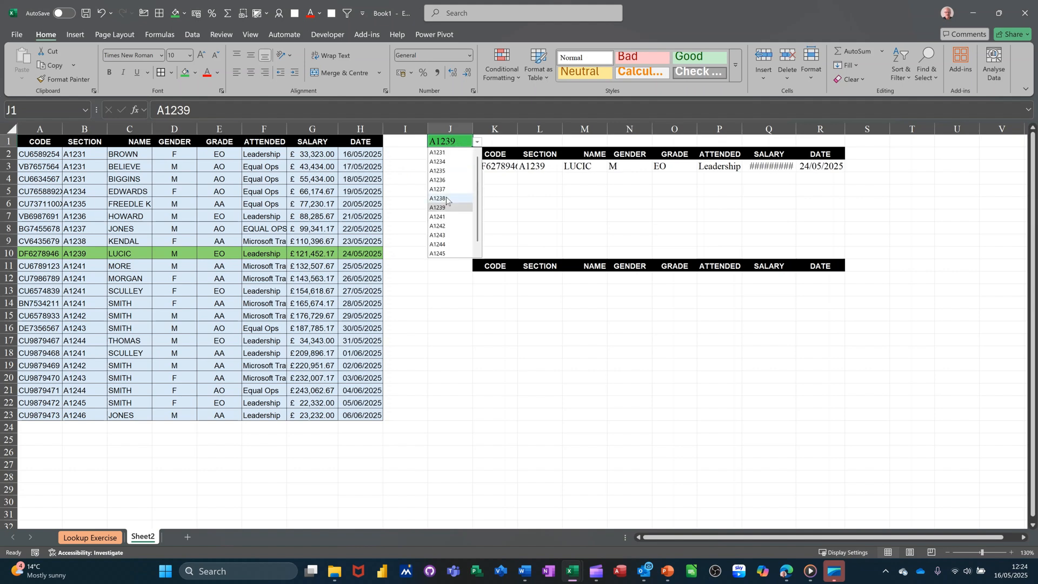
{"action": "left_click", "coordinate": [444, 219]}
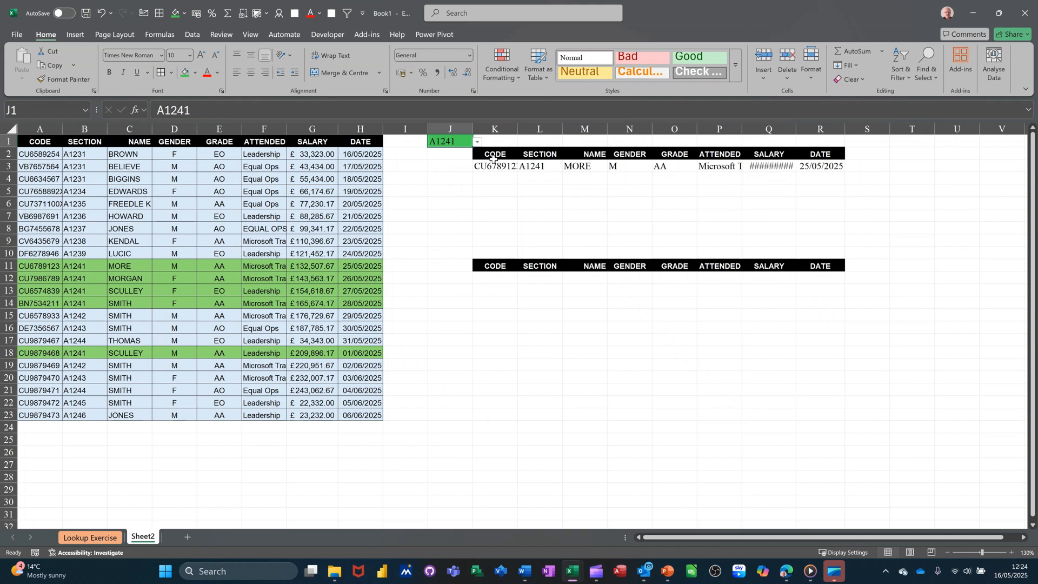
{"action": "double_click", "coordinate": [797, 134]}
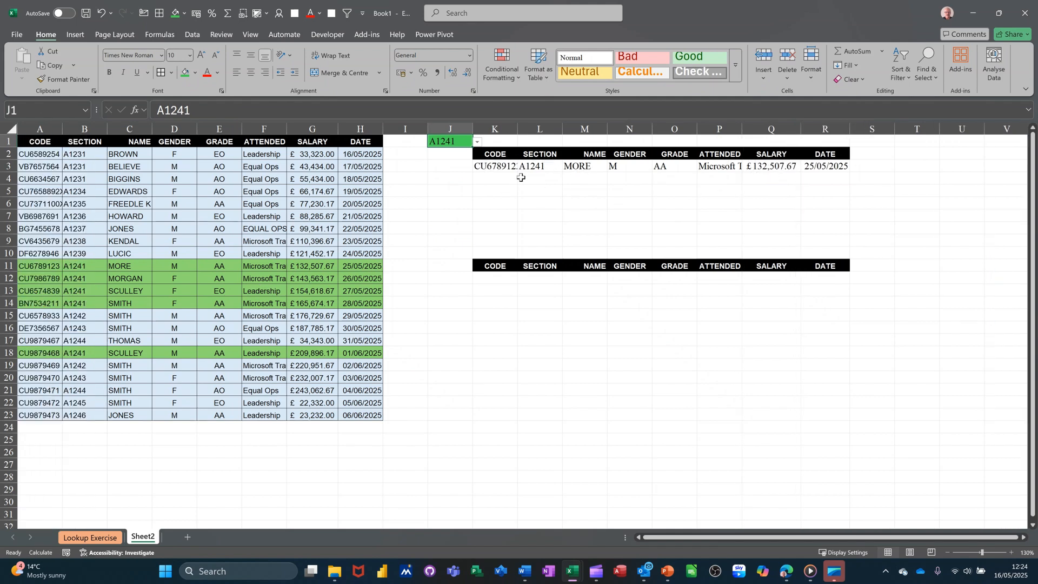
- Enter =FILTER(A2:H23,B2:B23=J1) in K12 to return all records for the chosen section
{"action": "left_click", "coordinate": [494, 281]}
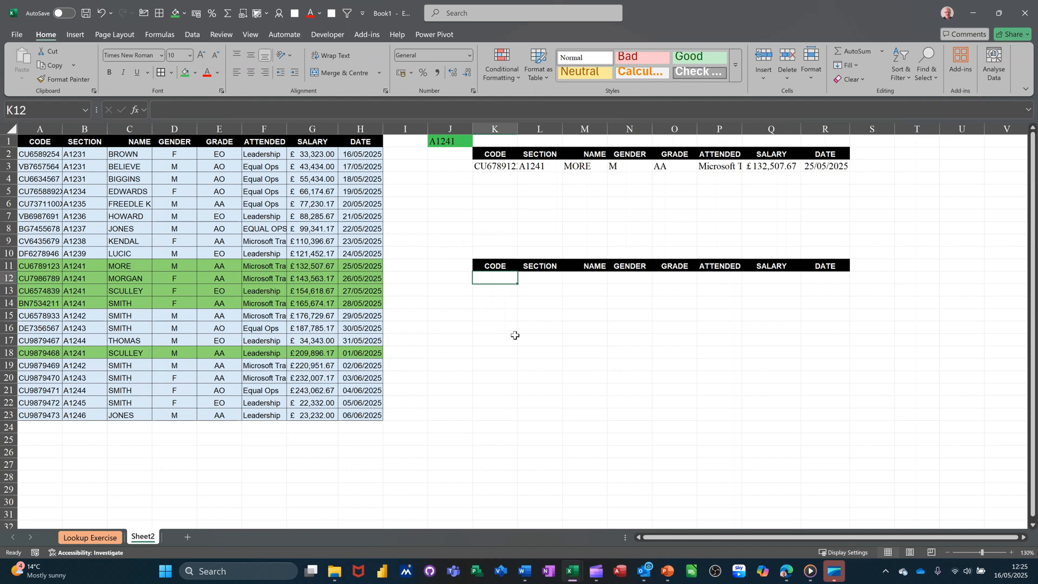
{"action": "type", "text": "=f"}
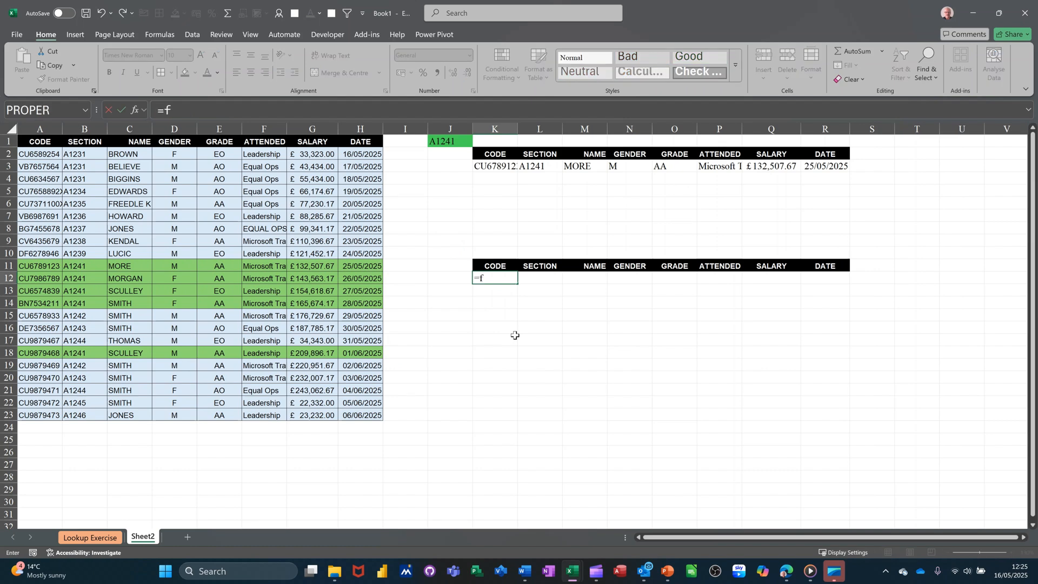
{"action": "type", "text": "ilt"}
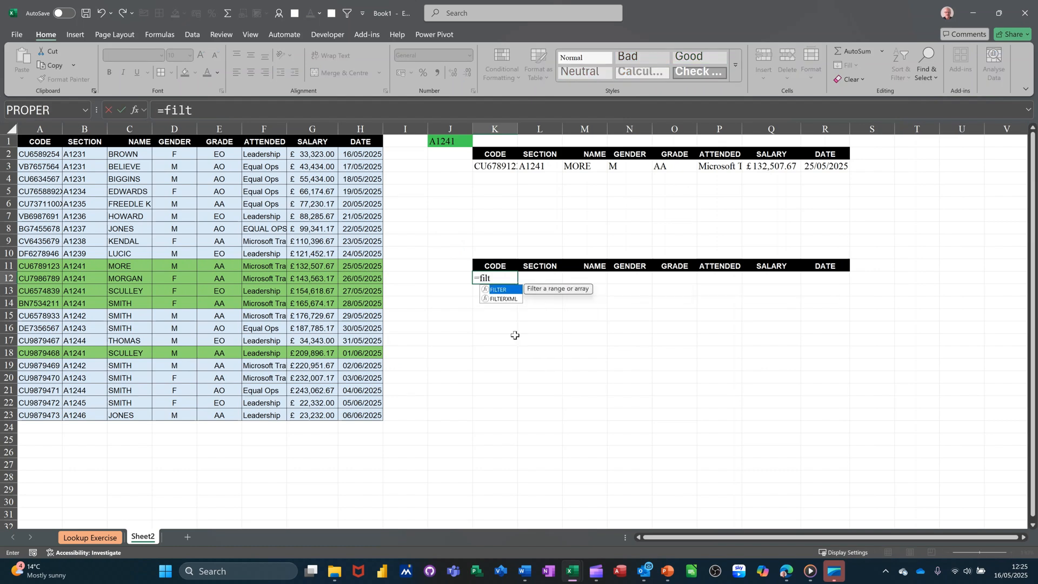
{"action": "type", "text": "er"}
{"action": "key", "text": "Tab"}
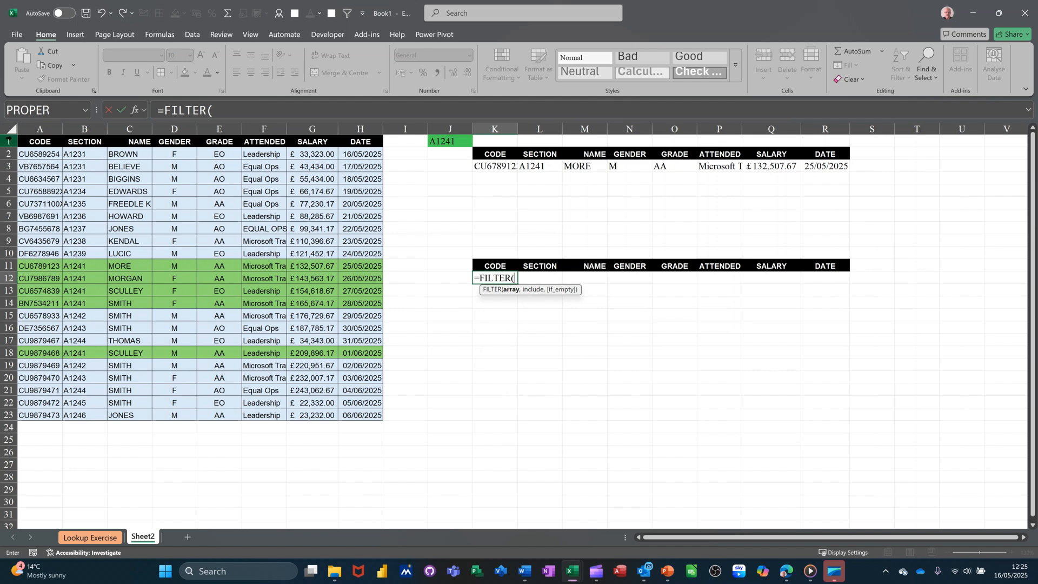
{"action": "left_click", "coordinate": [32, 154]}
{"action": "left_click_drag", "start_coordinate": [68, 160], "coordinate": [363, 414]}
{"action": "type", "text": ","}
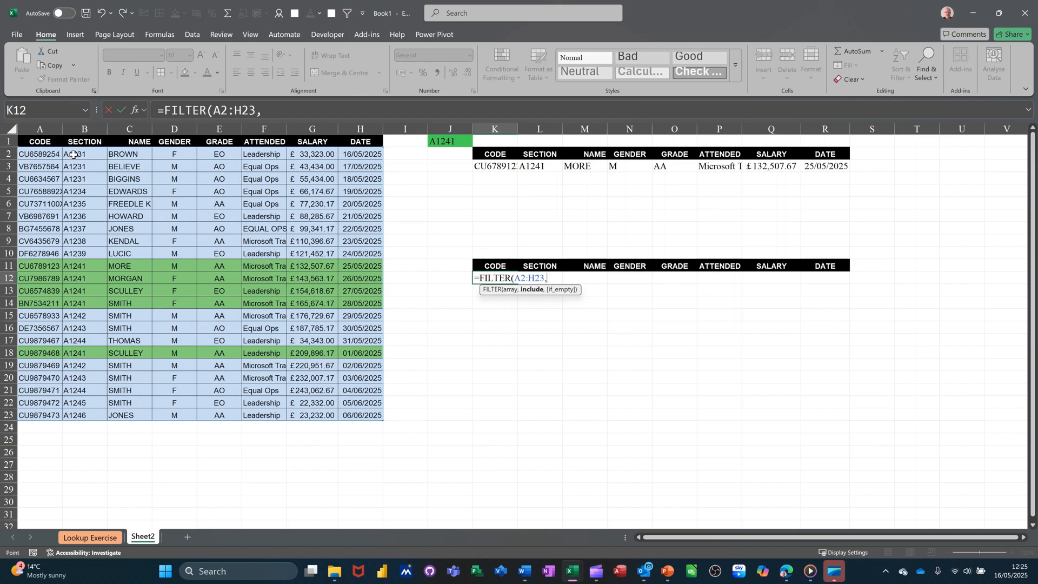
{"action": "left_click_drag", "start_coordinate": [74, 155], "coordinate": [73, 416]}
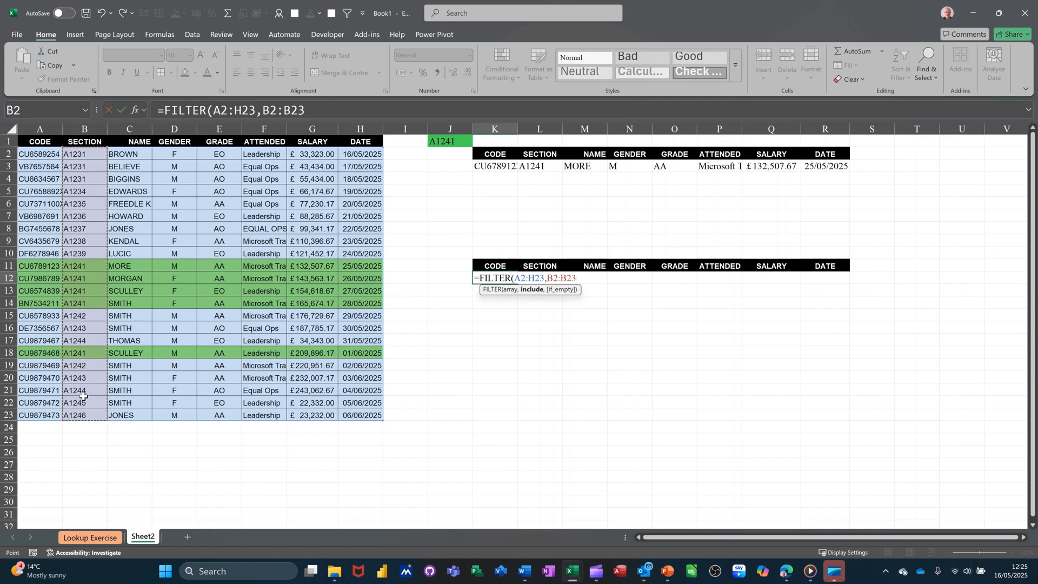
{"action": "type", "text": "="}
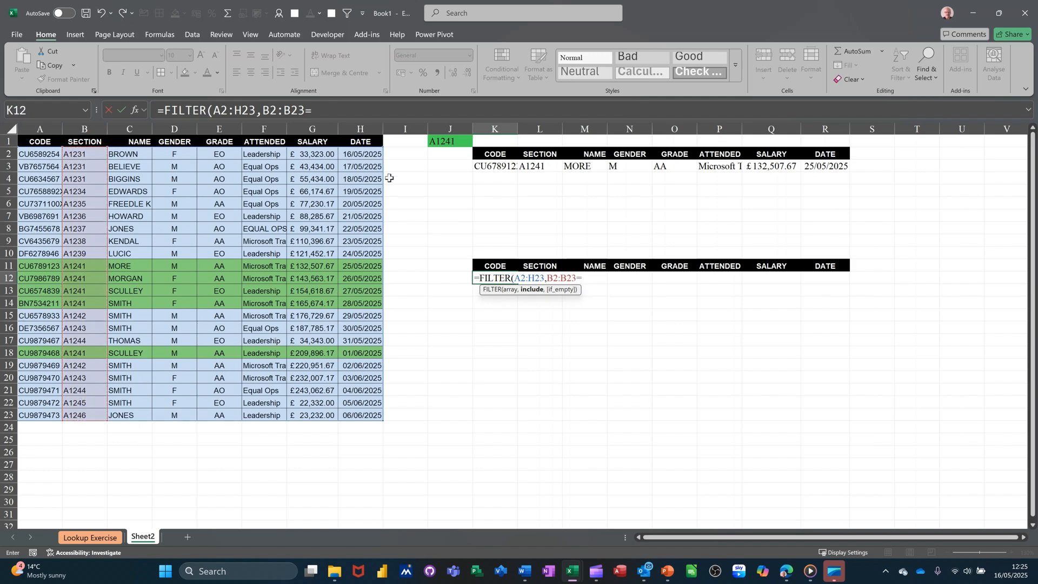
{"action": "left_click", "coordinate": [442, 141]}
{"action": "left_click", "coordinate": [119, 110]}
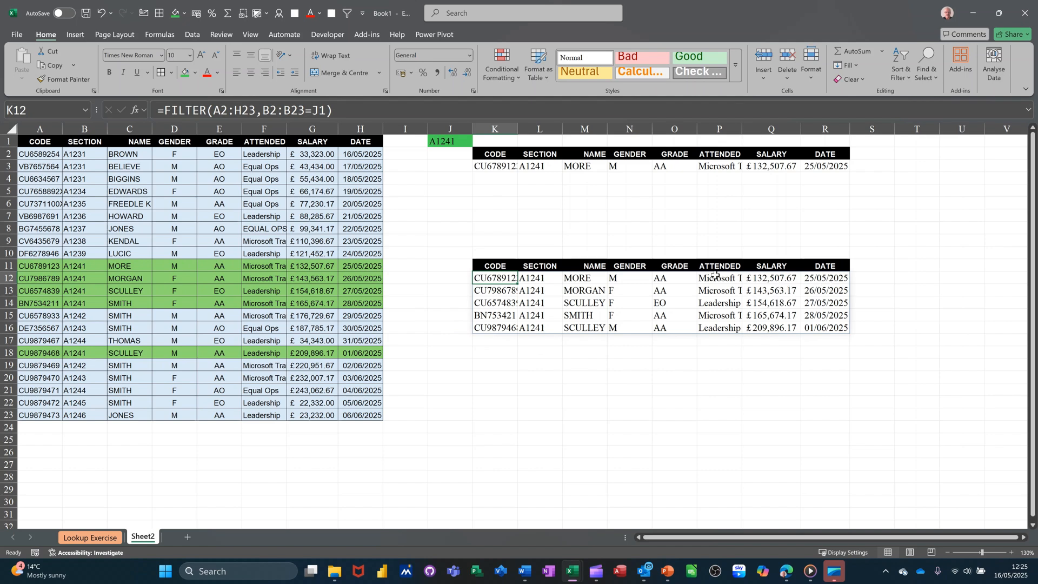
- Test both lookup tables by changing the section in J1 to A1234 and finally to A1231
{"action": "left_click", "coordinate": [448, 143]}
{"action": "left_click", "coordinate": [477, 142]}
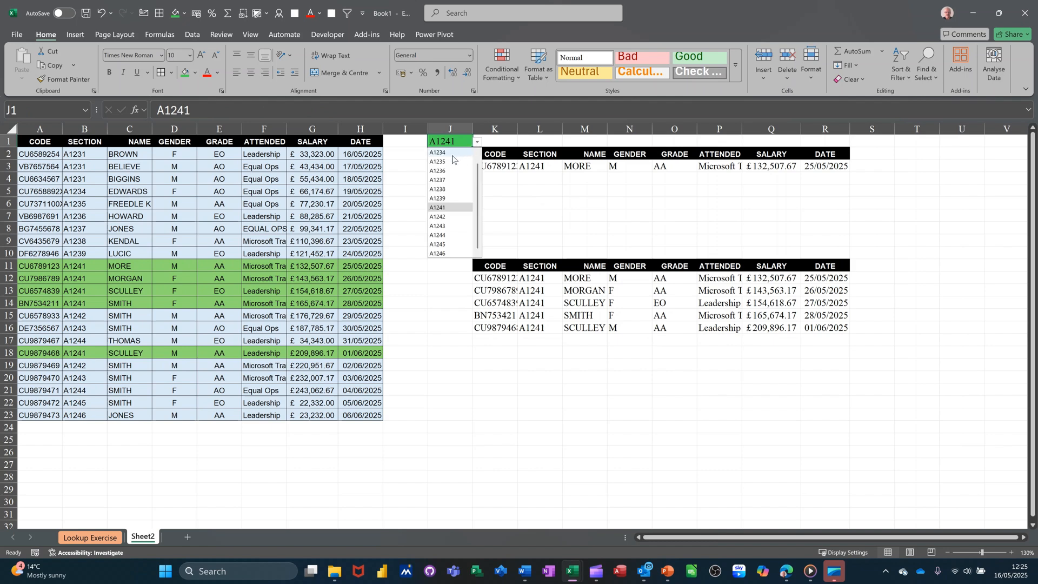
{"action": "left_click", "coordinate": [452, 154]}
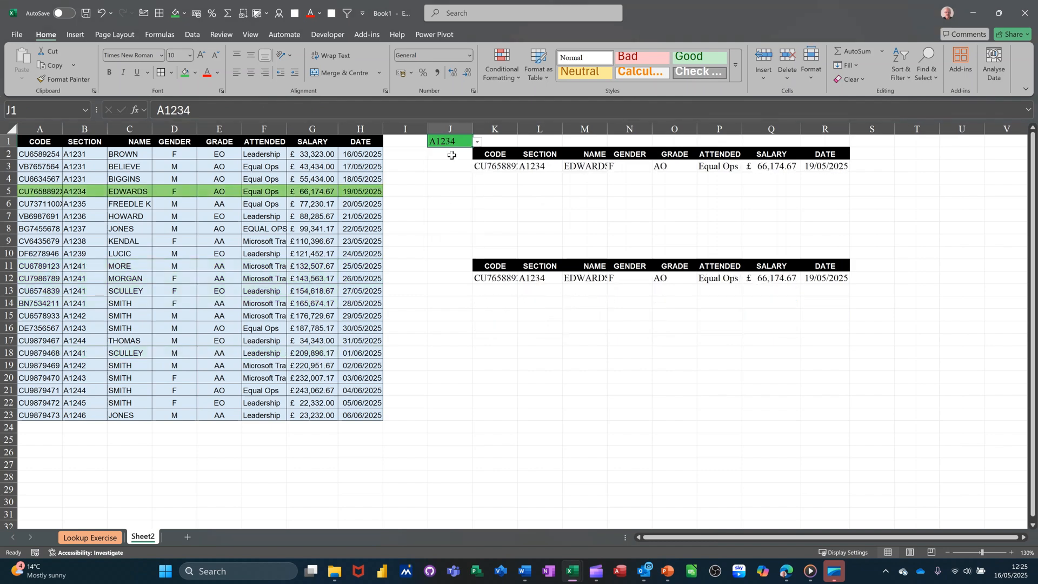
{"action": "left_click", "coordinate": [477, 143]}
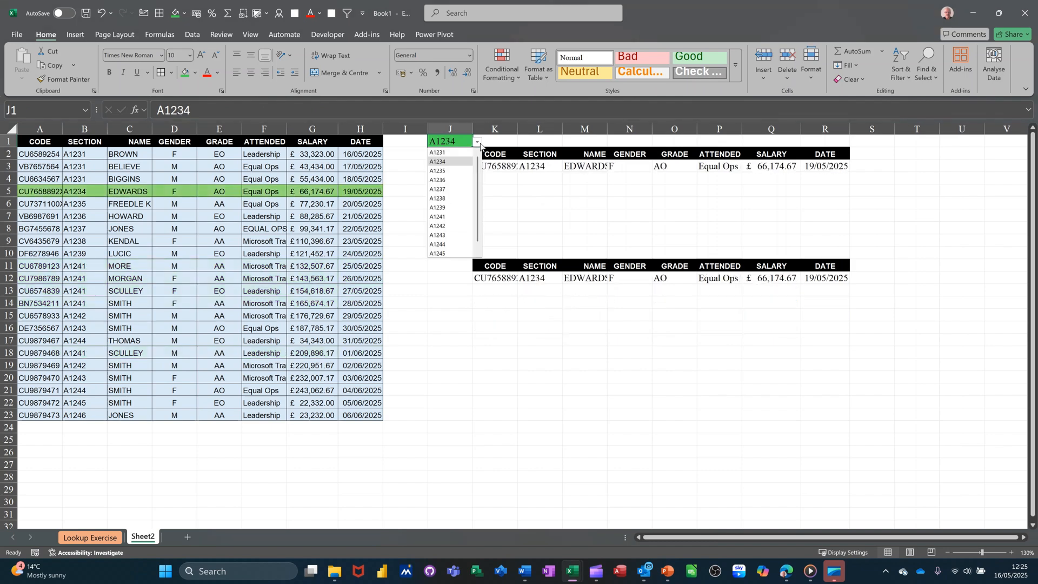
{"action": "left_click", "coordinate": [439, 153]}
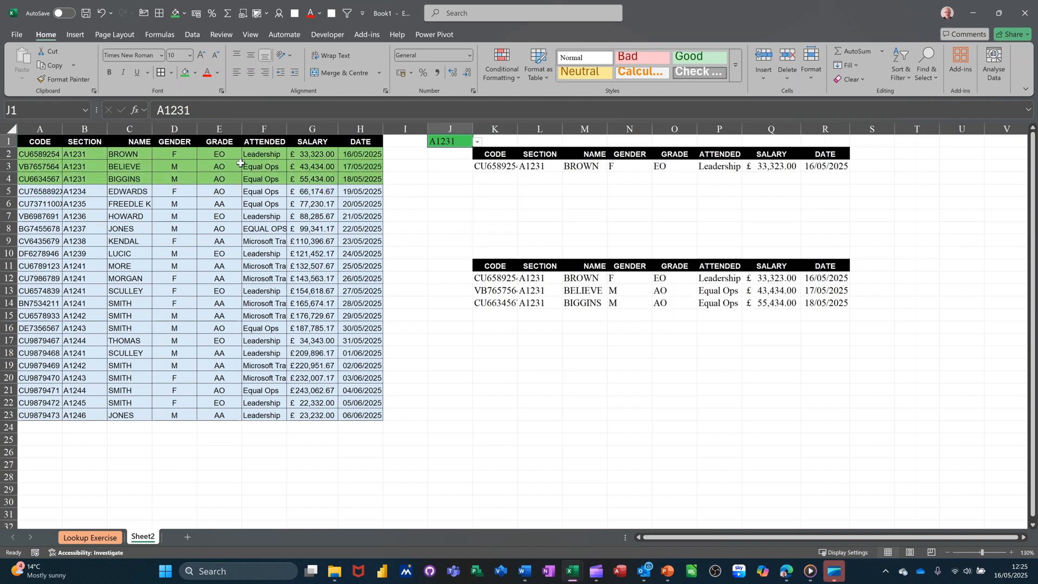